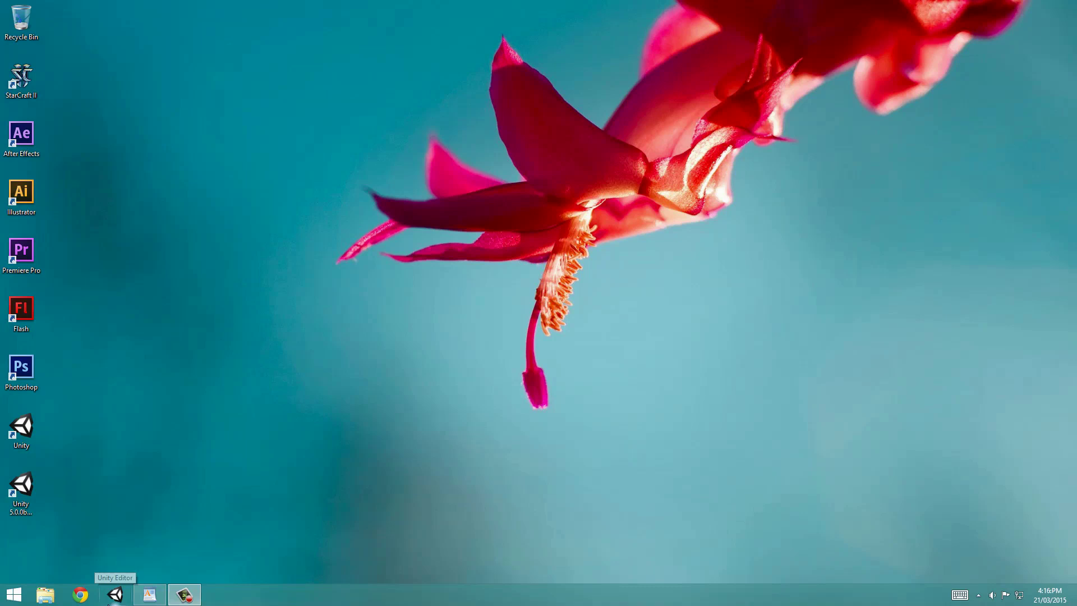
- Open the PongYoutube project from the Unity launcher and start Play mode
left_click(111, 599)
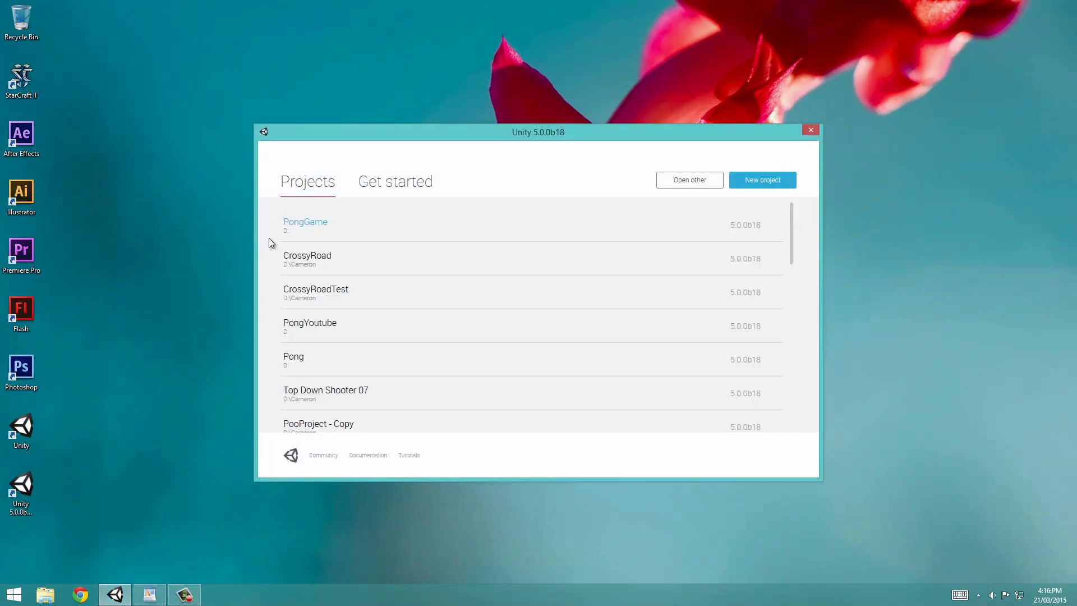
left_click(321, 325)
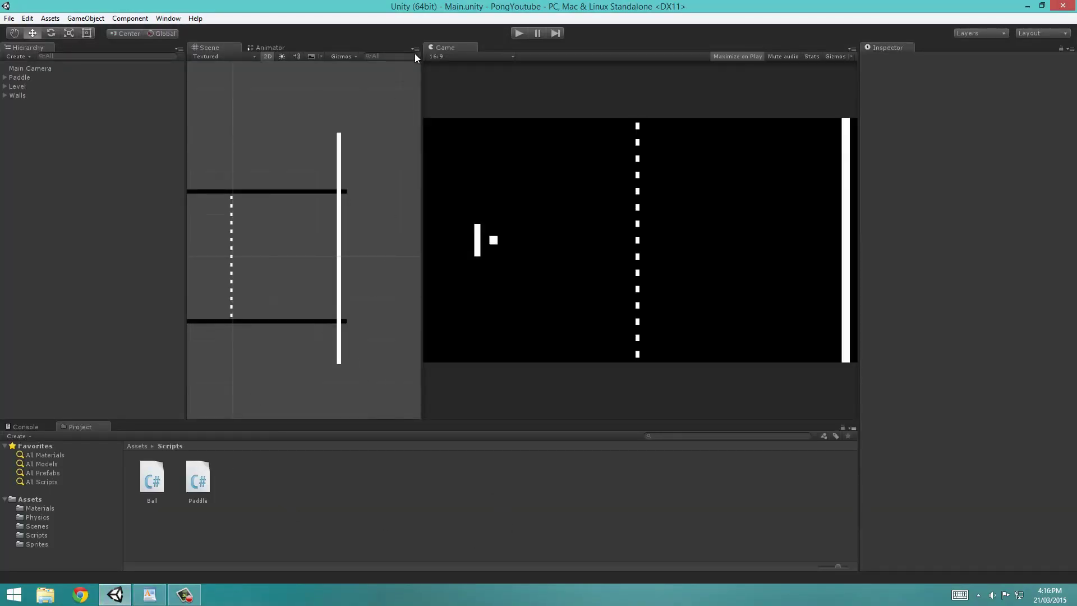
left_click(518, 33)
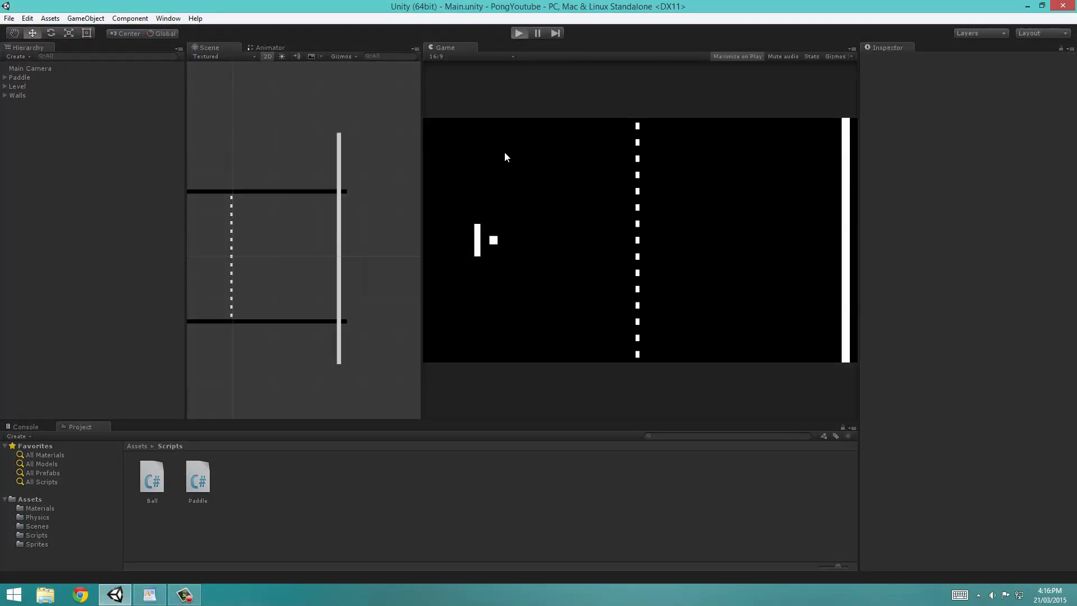
- Move the left paddle up and down with W and S, launching the ball
key("w")
key("s")
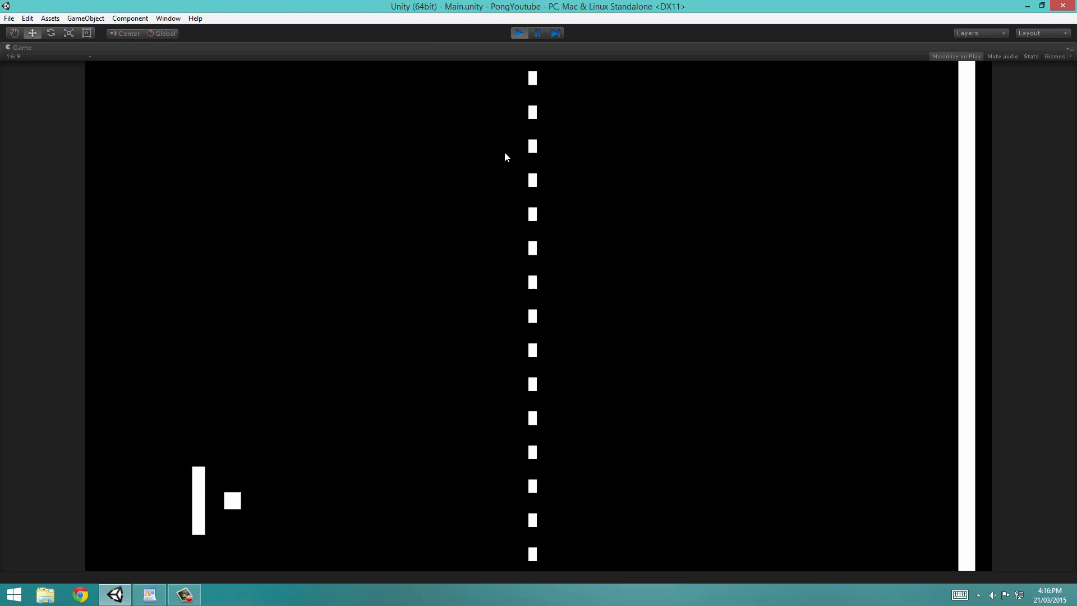
key("w")
key("s")
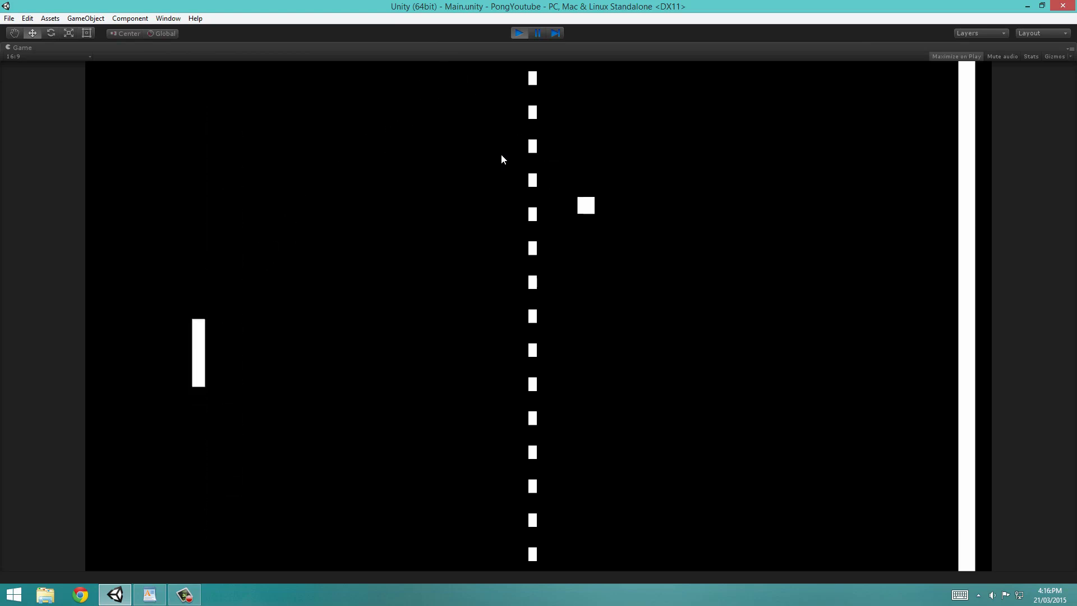
key("w")
key("w")
key("s")
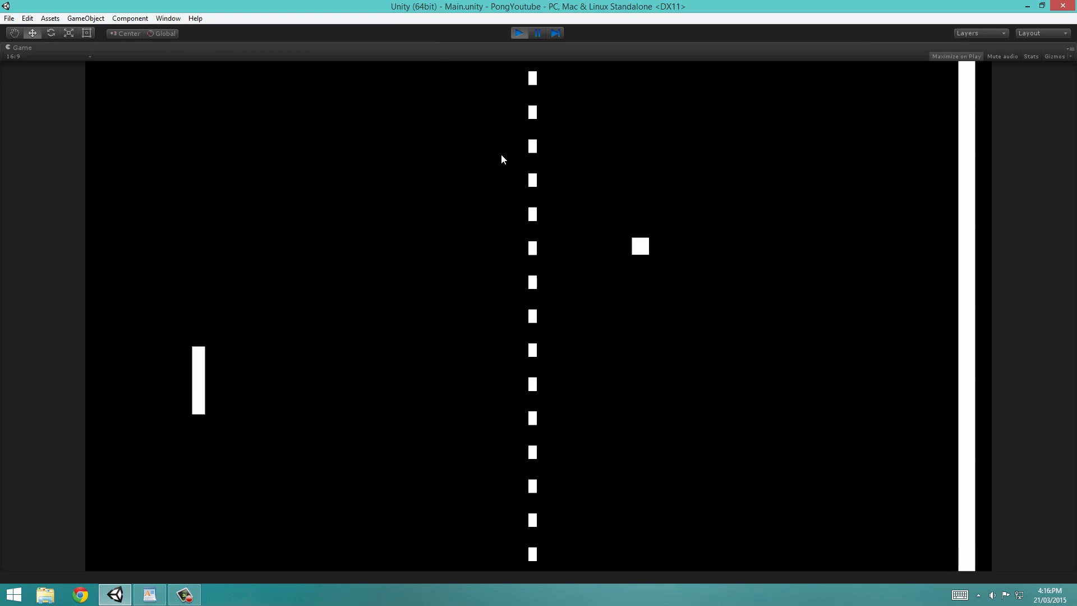
key("w")
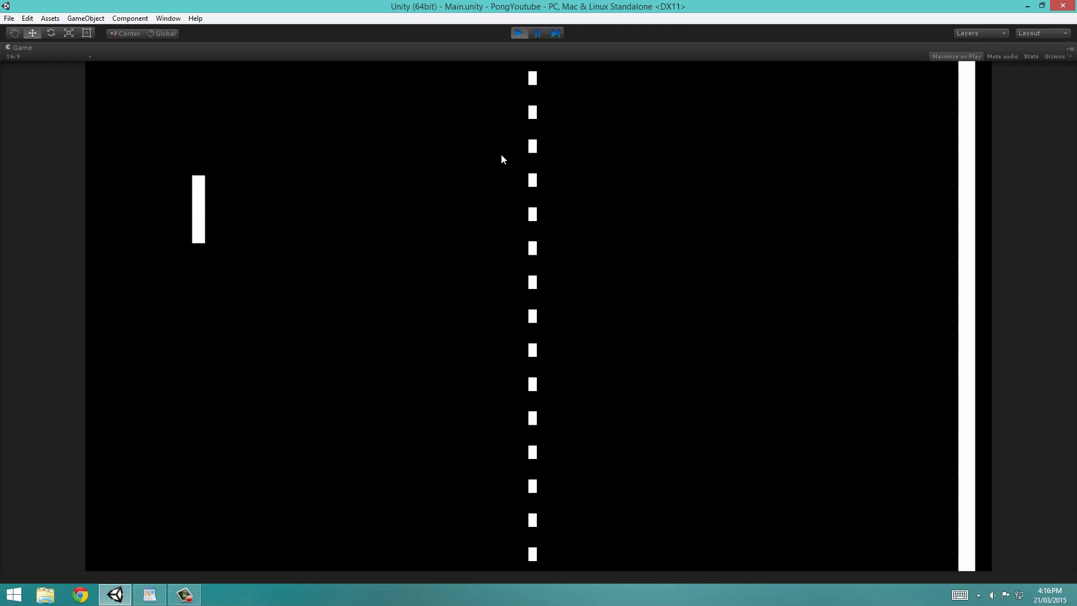
- Stop Play mode and drag EnemyExample out of Walls to the scene's top level
left_click(517, 33)
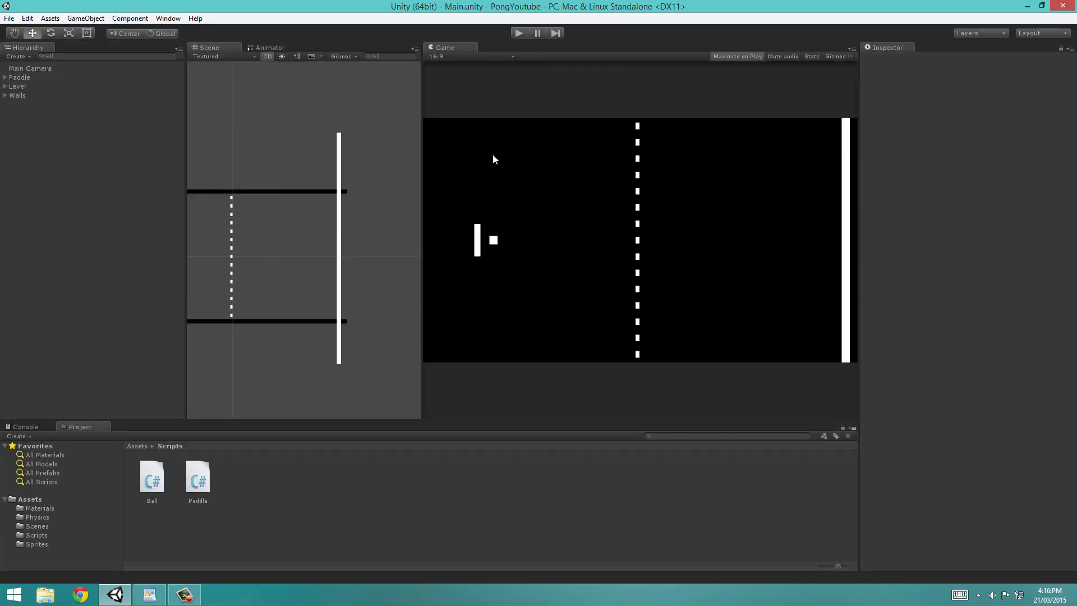
left_click(10, 94)
left_click(6, 95)
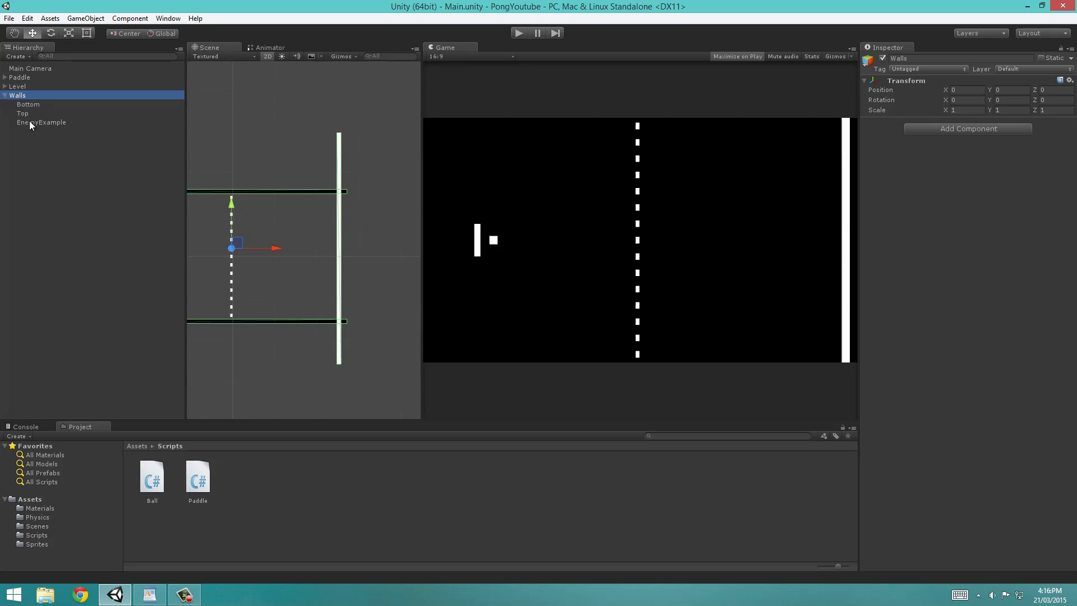
left_click(34, 122)
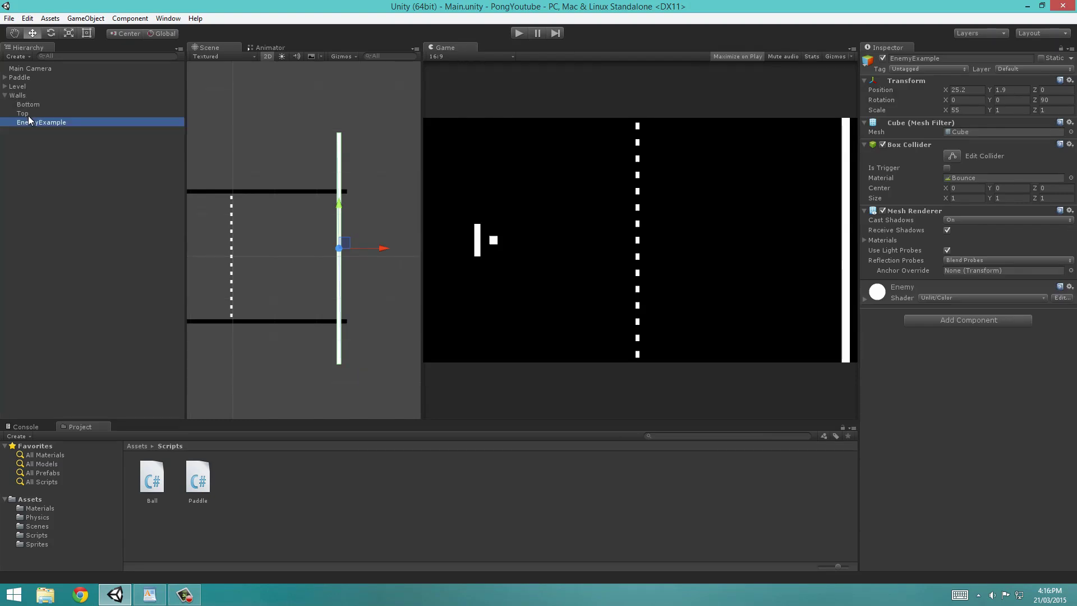
left_click_drag(30, 163, 28, 151)
left_click(4, 104)
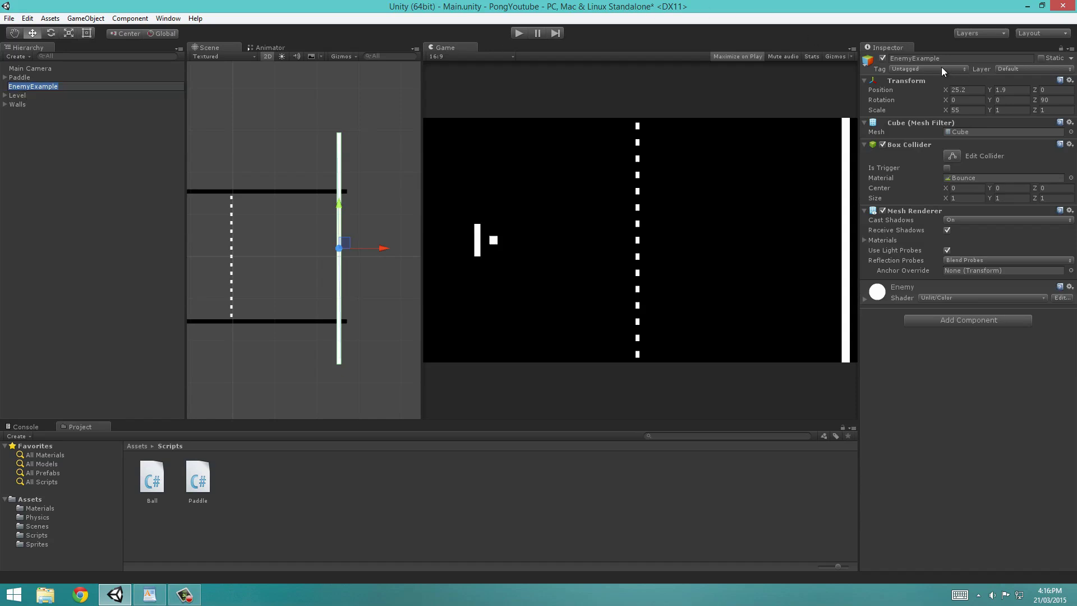
- Rename EnemyExample to Enemy in the Inspector
left_click(917, 59)
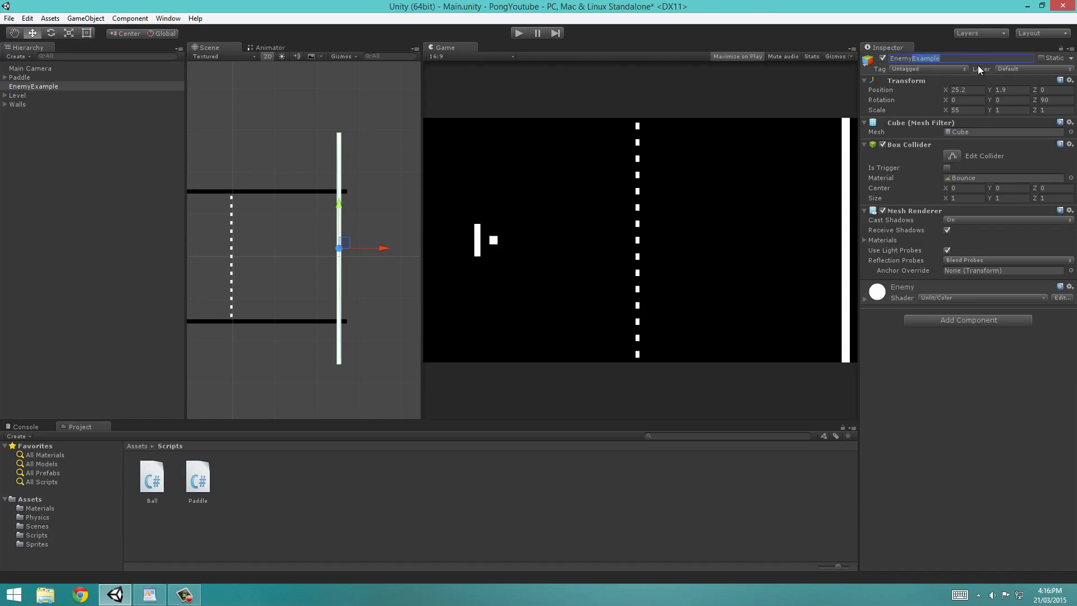
key("BackSpace")
key("Return")
- Add a Rigidbody to Enemy, with gravity off, kinematic on, and Freeze Rotation X and Position Z set
left_click(944, 323)
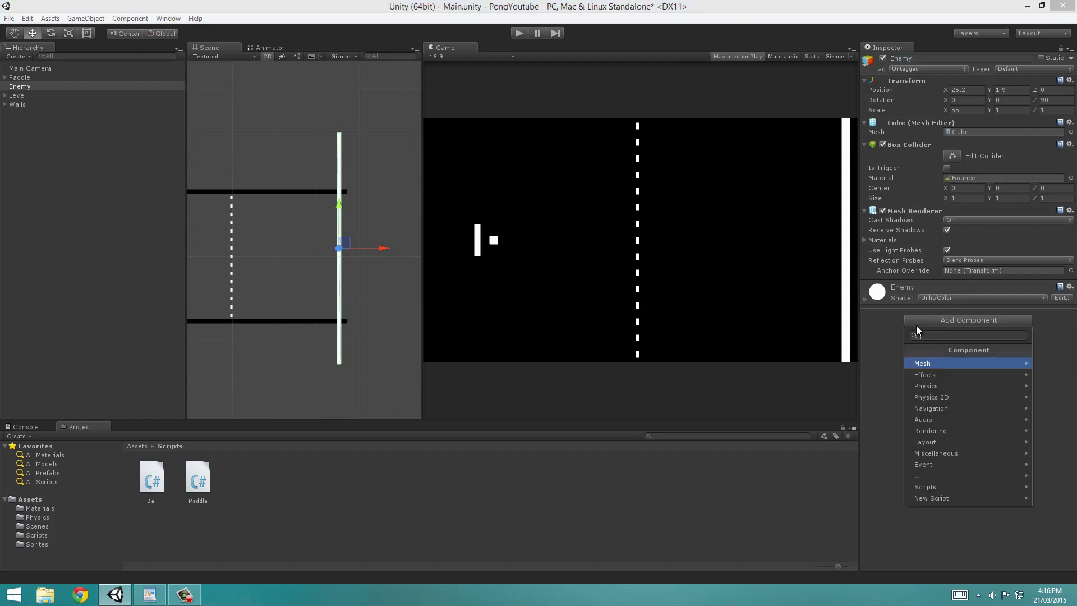
left_click(933, 382)
left_click(936, 363)
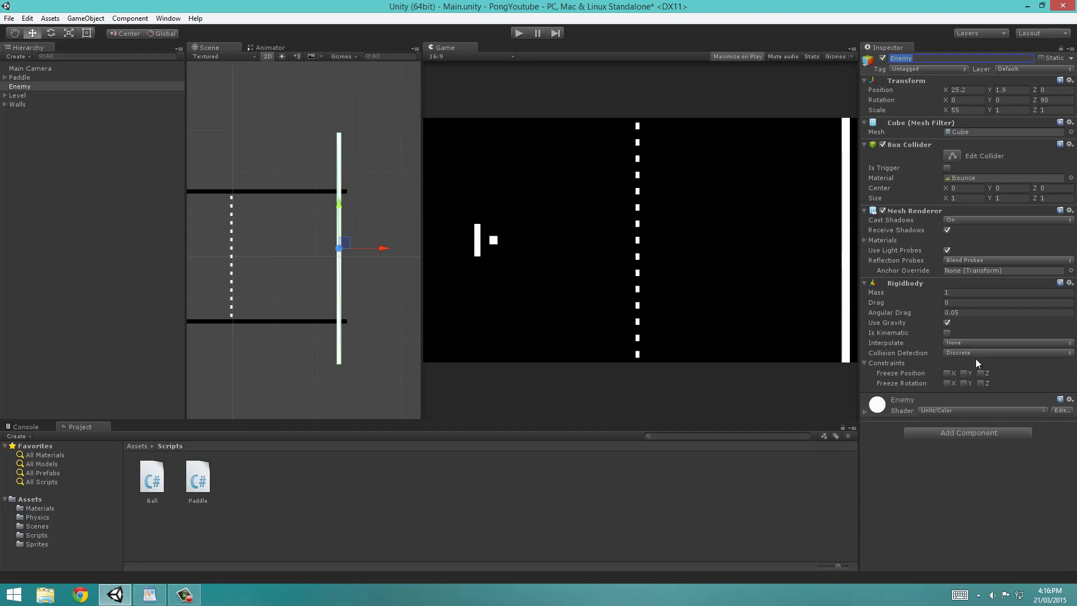
left_click(946, 322)
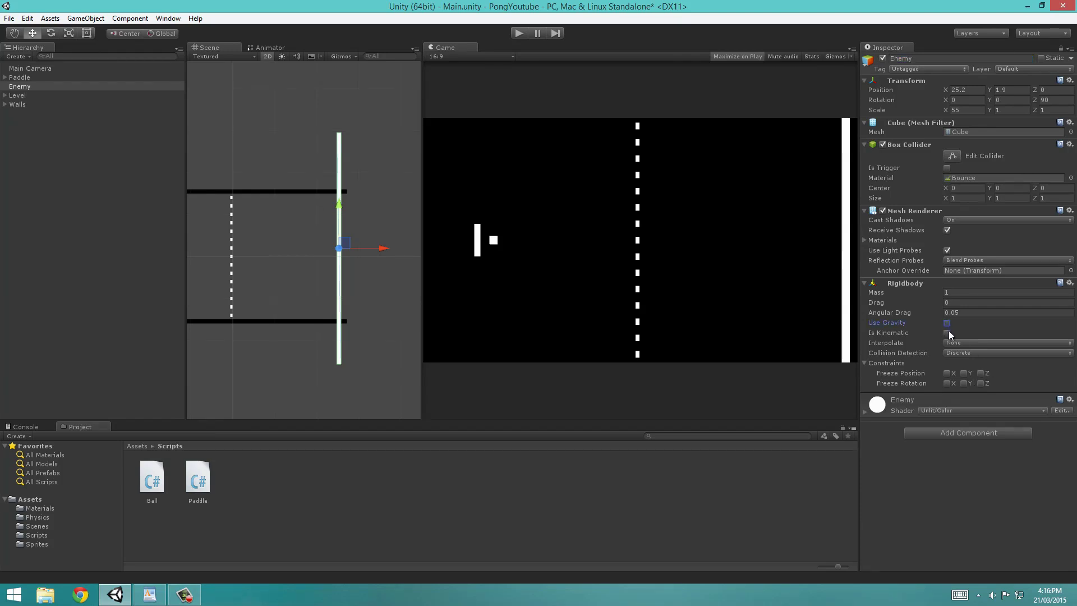
left_click(948, 332)
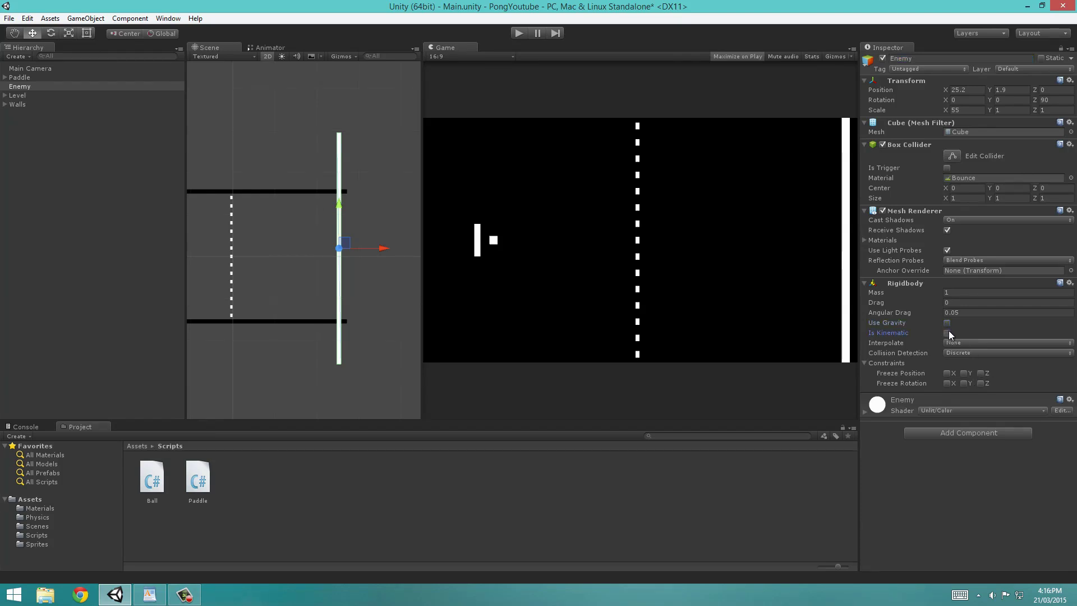
left_click(947, 384)
left_click(981, 373)
- Compare Enemy with the Paddle and locate the Bounce material used by Enemy's collider
left_click(22, 78)
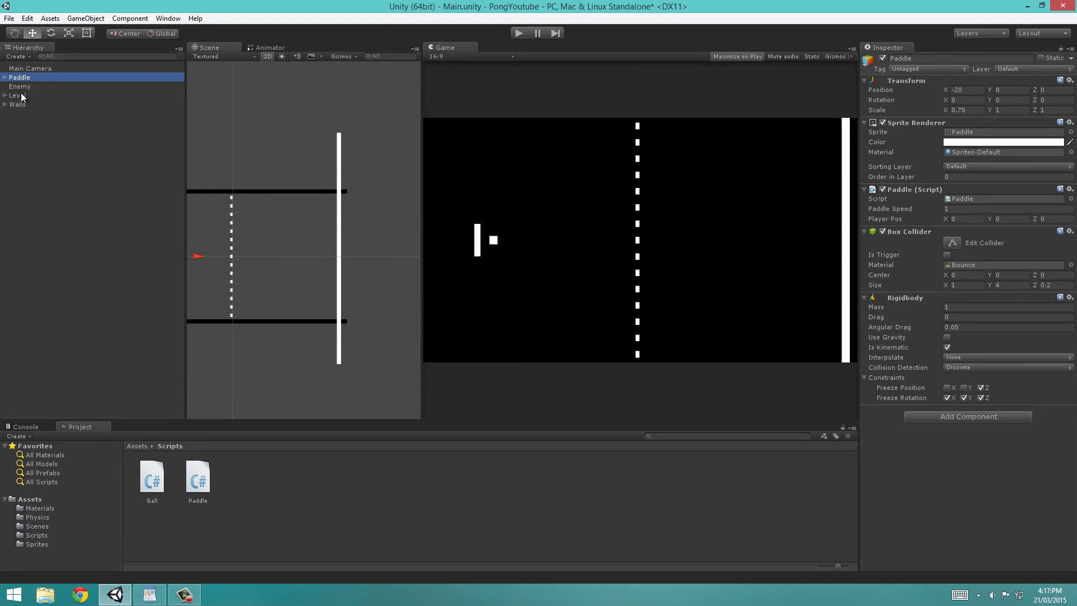
left_click(23, 88)
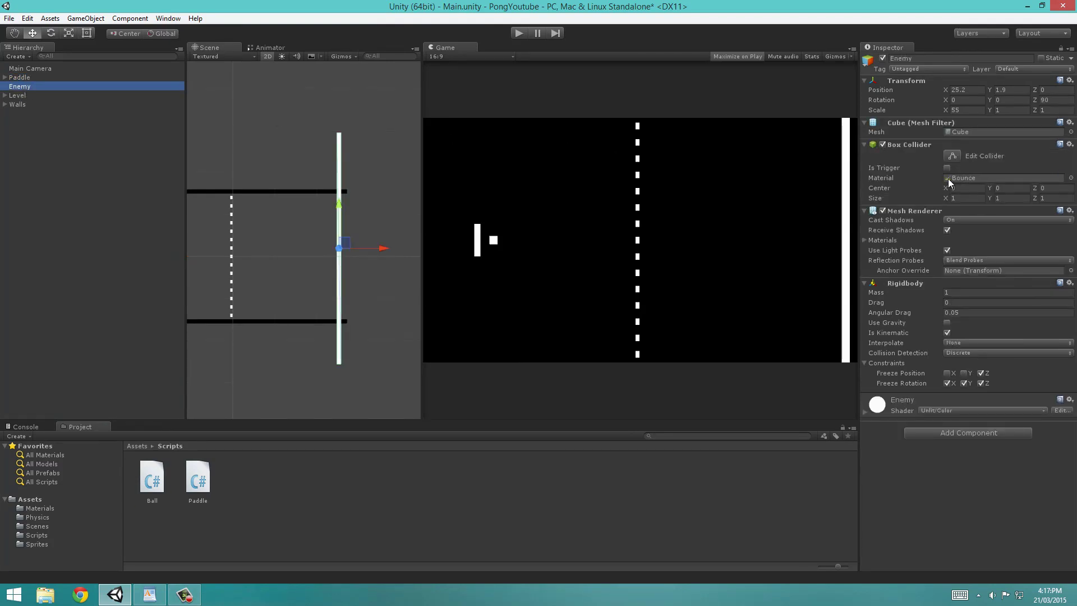
left_click(948, 178)
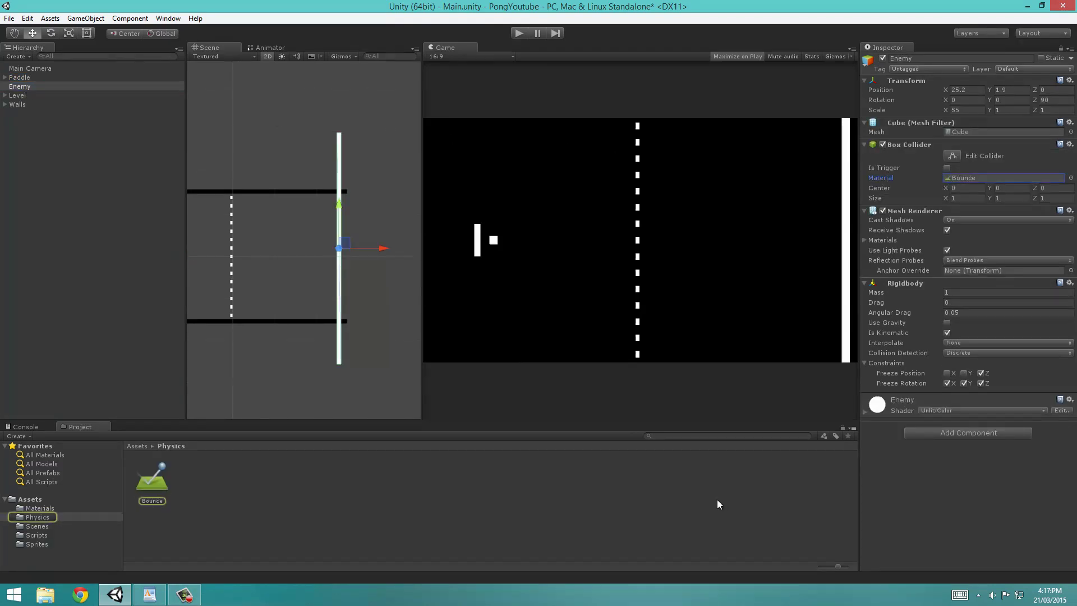
- Select the Enemy paddle and scale it down to a short bar
left_click(585, 536)
left_click(17, 96)
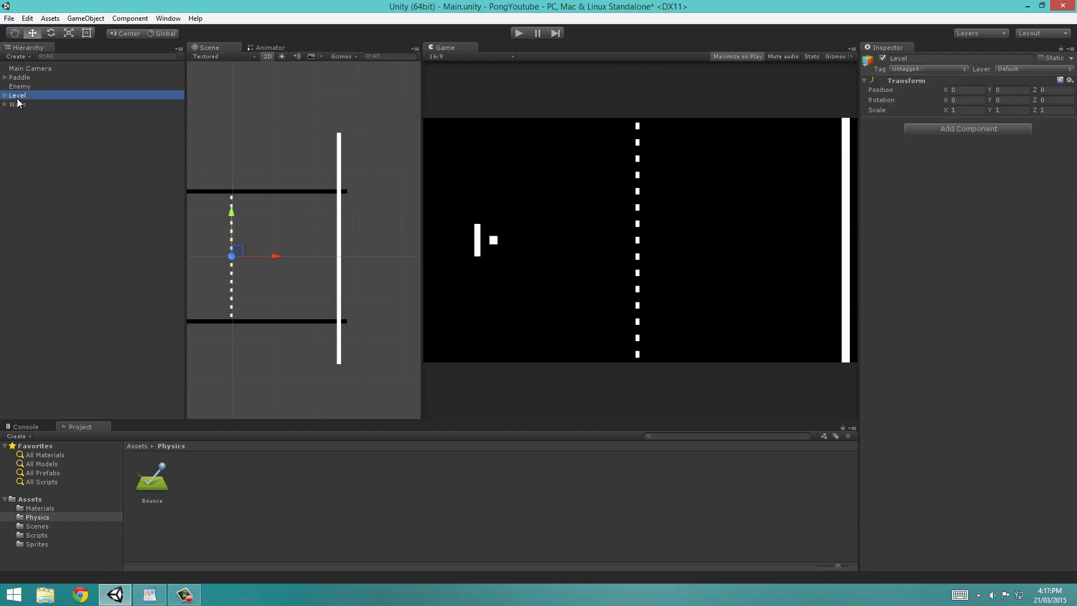
left_click(20, 86)
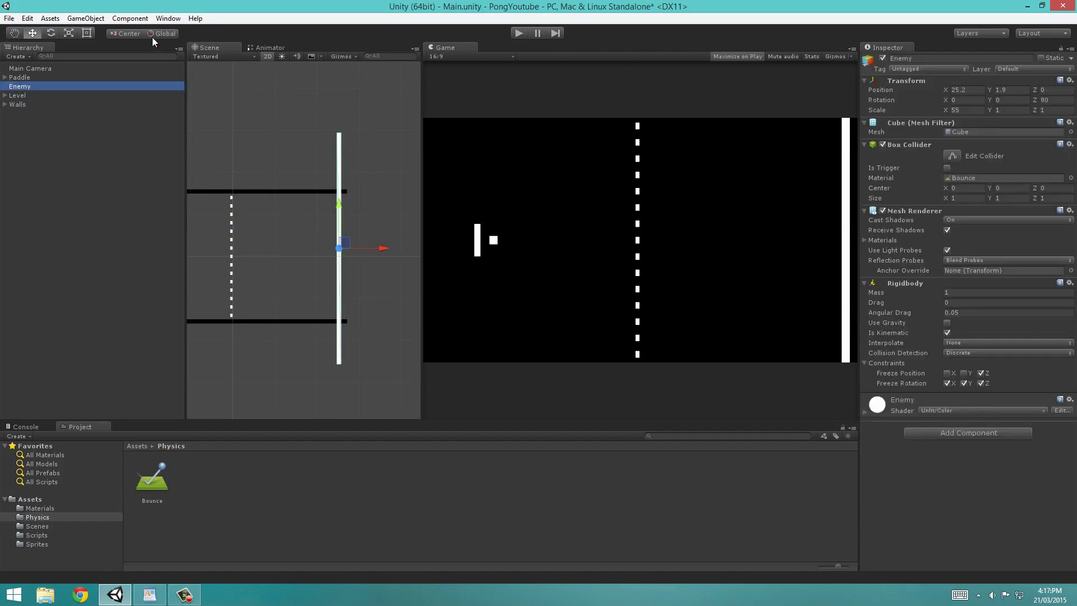
left_click(69, 33)
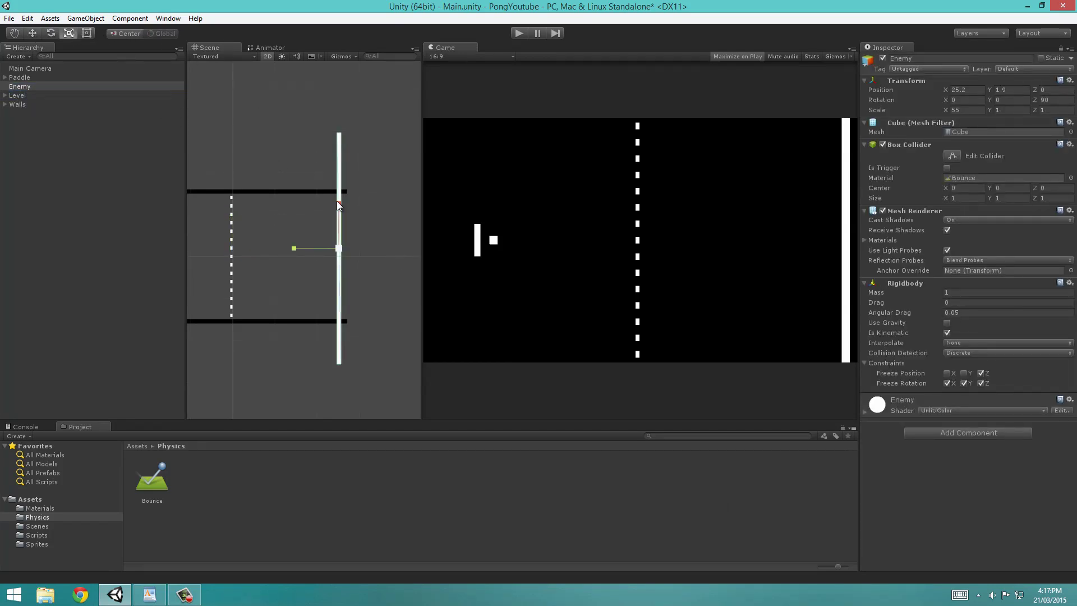
left_click_drag(337, 205, 342, 241)
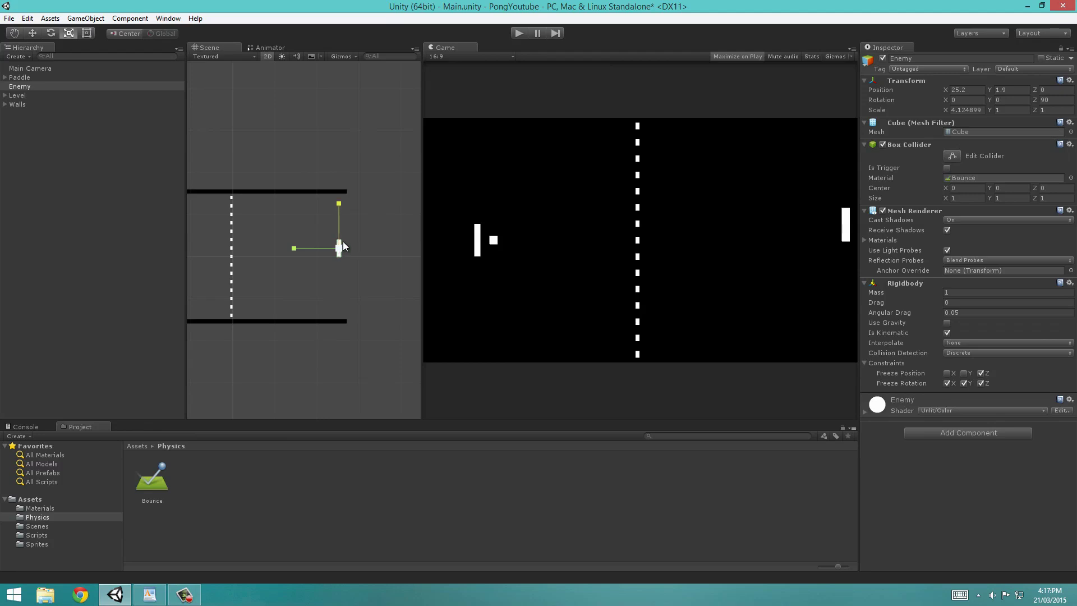
- Move the Enemy paddle across the court and frame the view on it
left_click(22, 78)
left_click(28, 81)
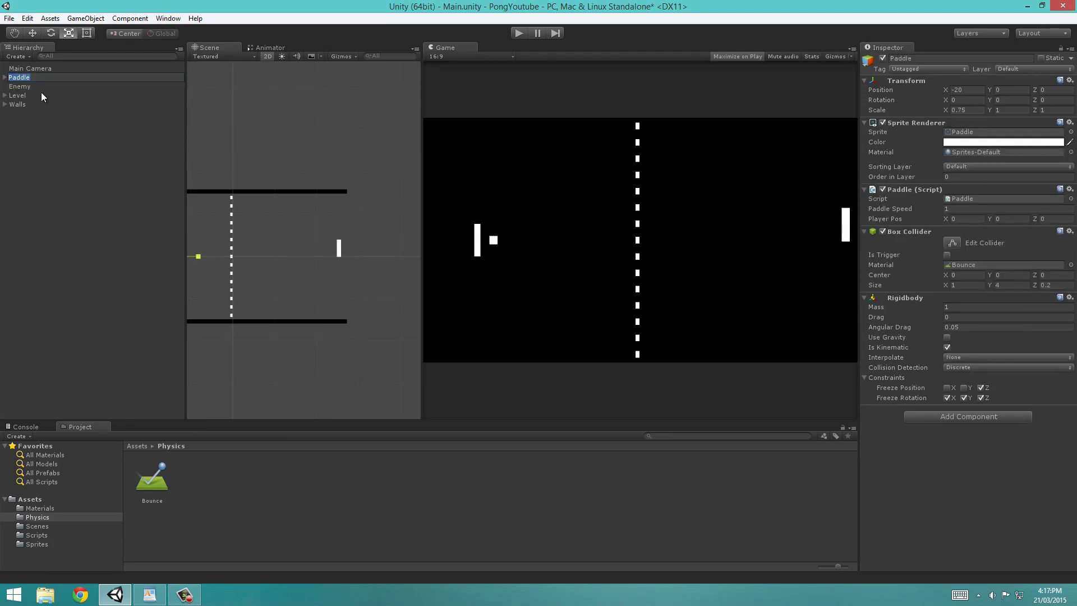
left_click(27, 89)
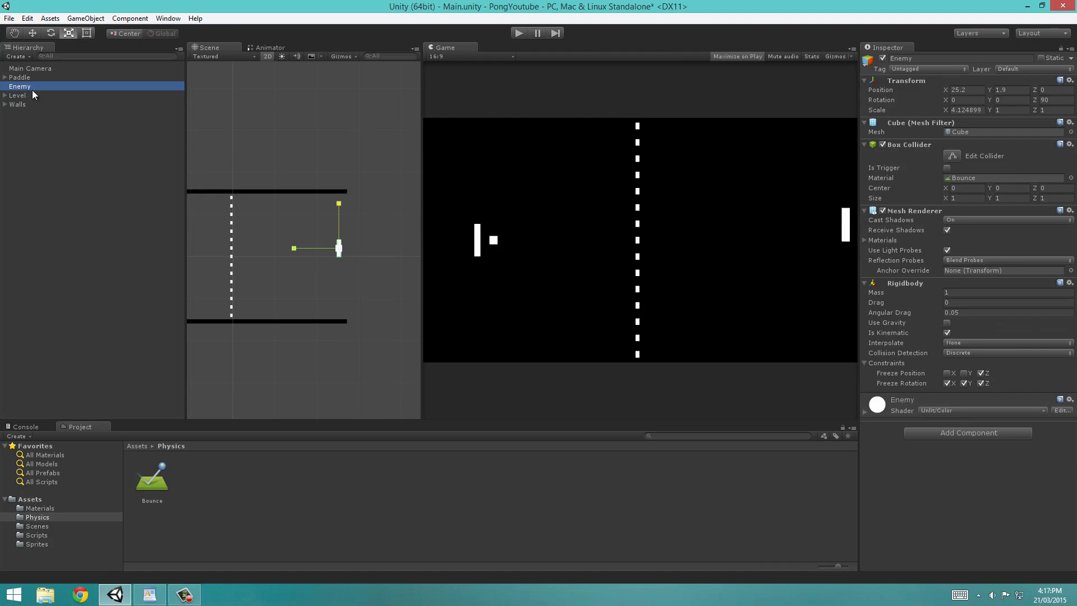
middle_click_drag(264, 188, 387, 190)
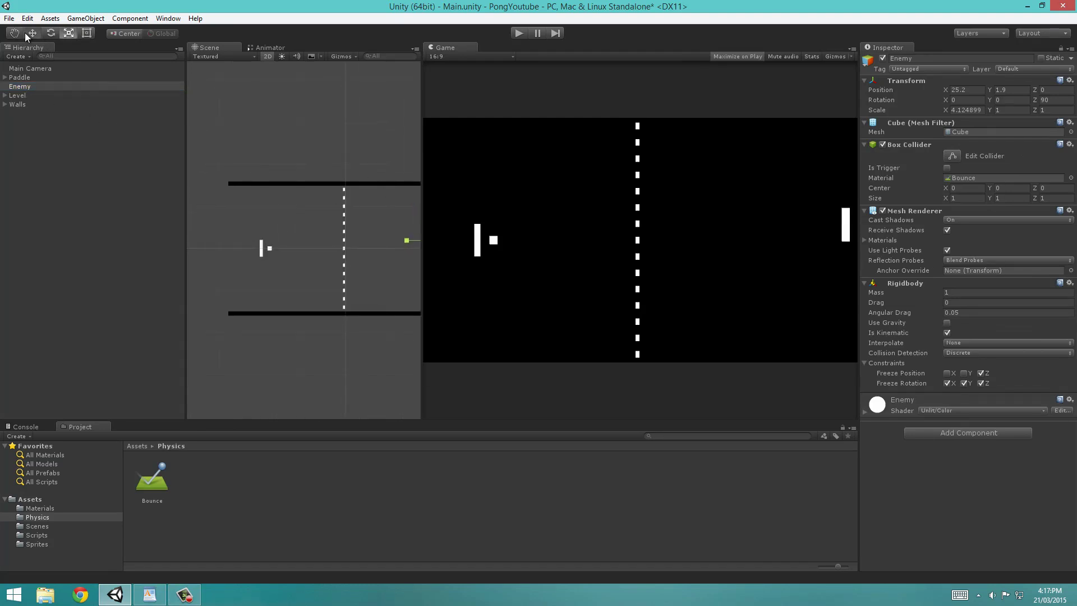
left_click(26, 33)
key("Right")
key("Down")
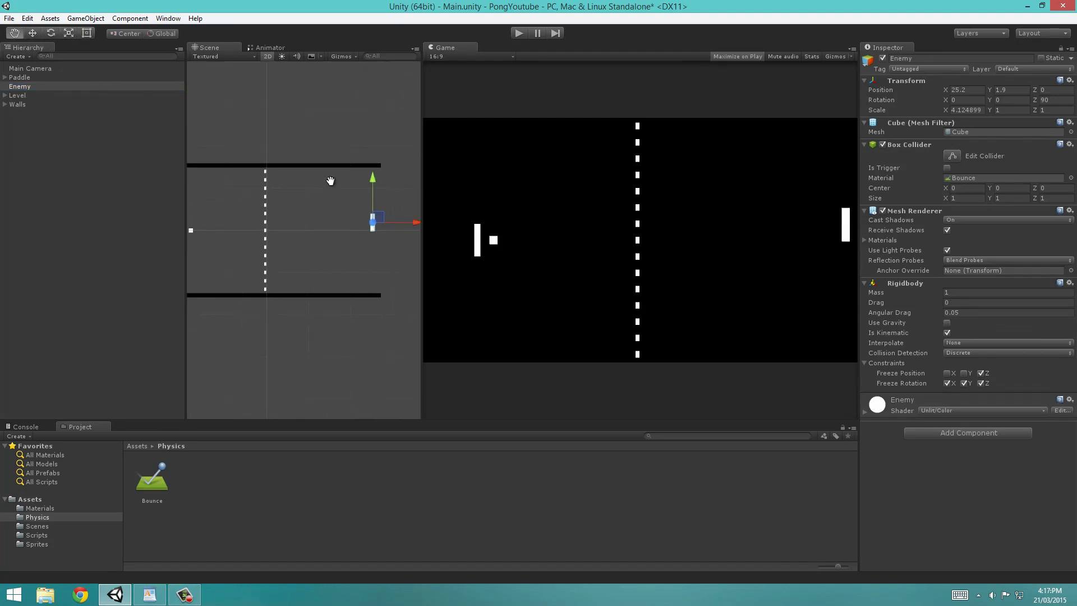
left_click_drag(378, 220, 190, 230)
double_click(36, 86)
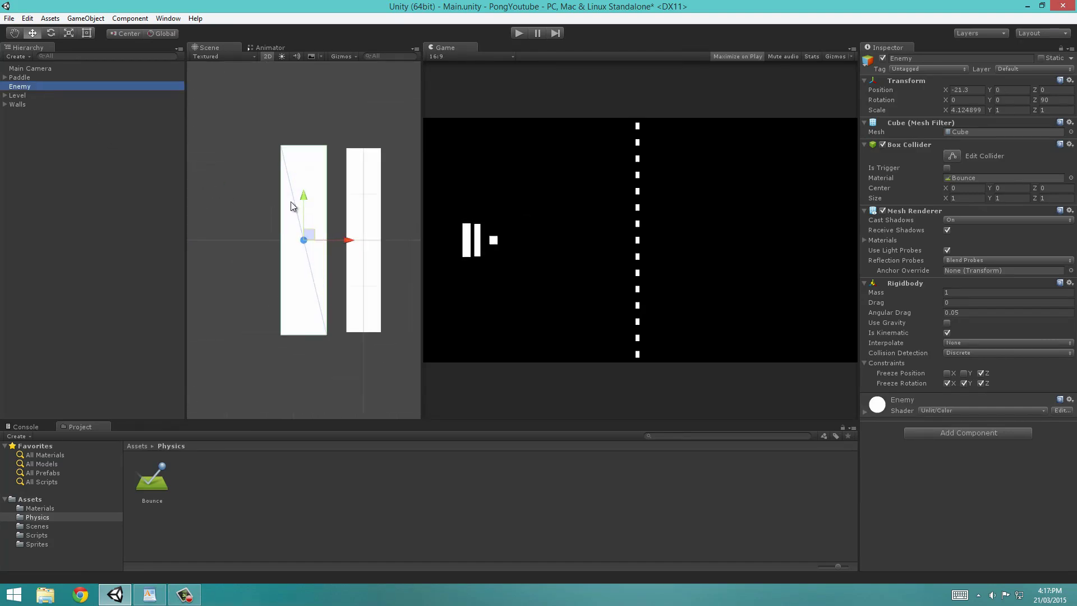
left_click_drag(344, 240, 314, 207)
- Make the Enemy paddle thinner with the Scale tool
key("q")
key("w")
left_click(75, 32)
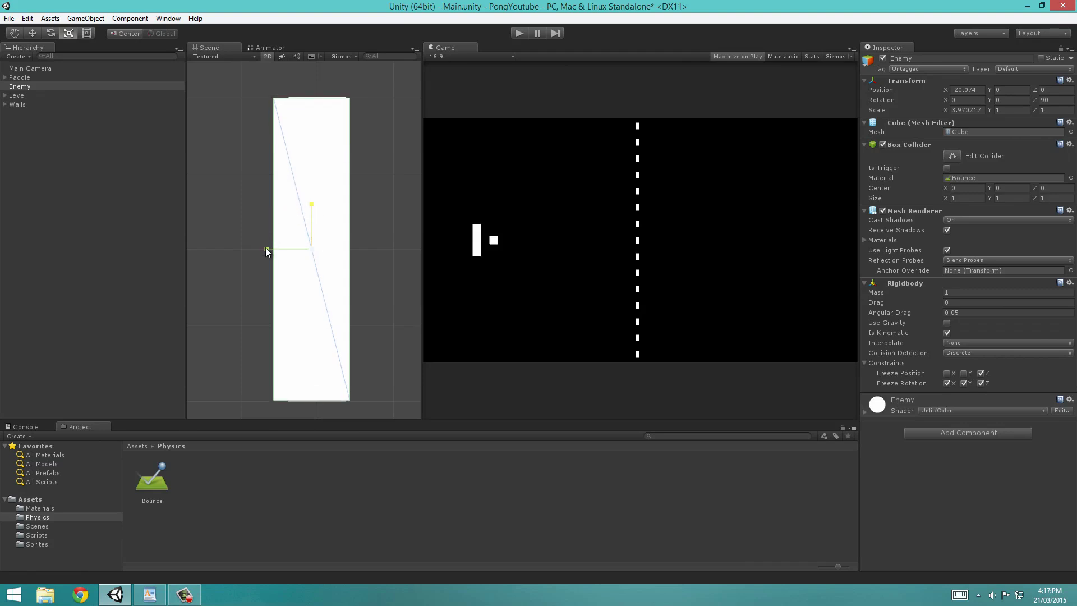
left_click_drag(266, 249, 276, 249)
- Slide the Enemy paddle to the court's right side at X 22.481 and frame the court
left_click(33, 33)
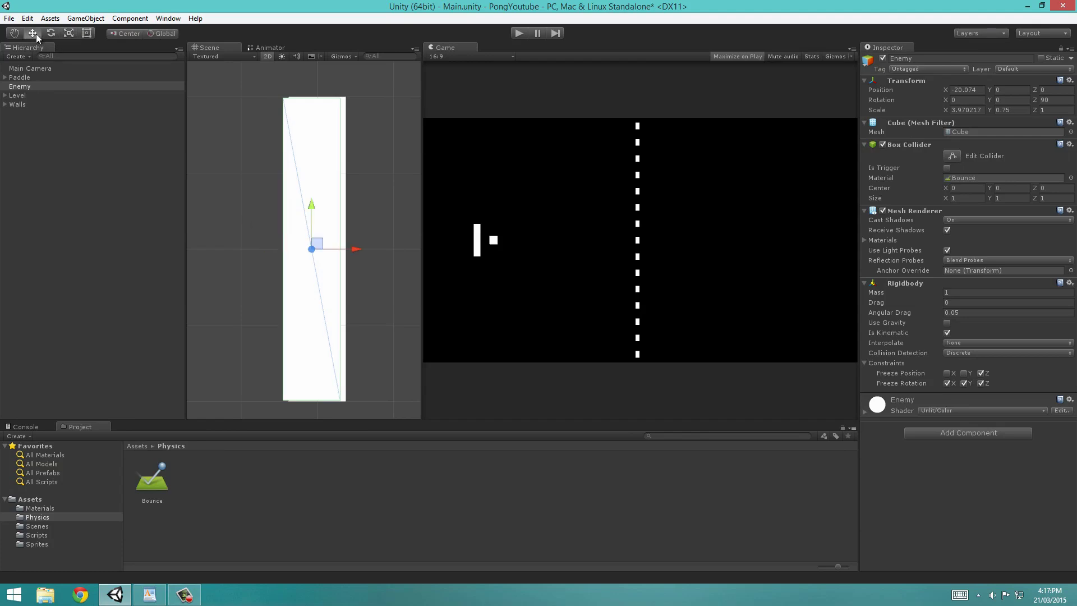
left_click_drag(371, 249, 383, 379)
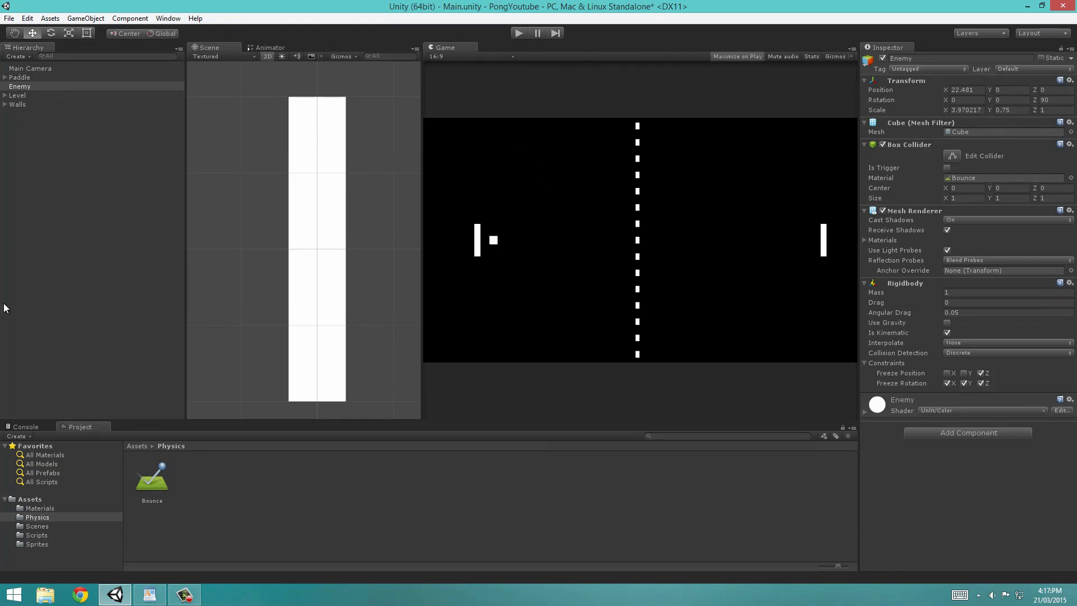
left_click(20, 86)
key("f")
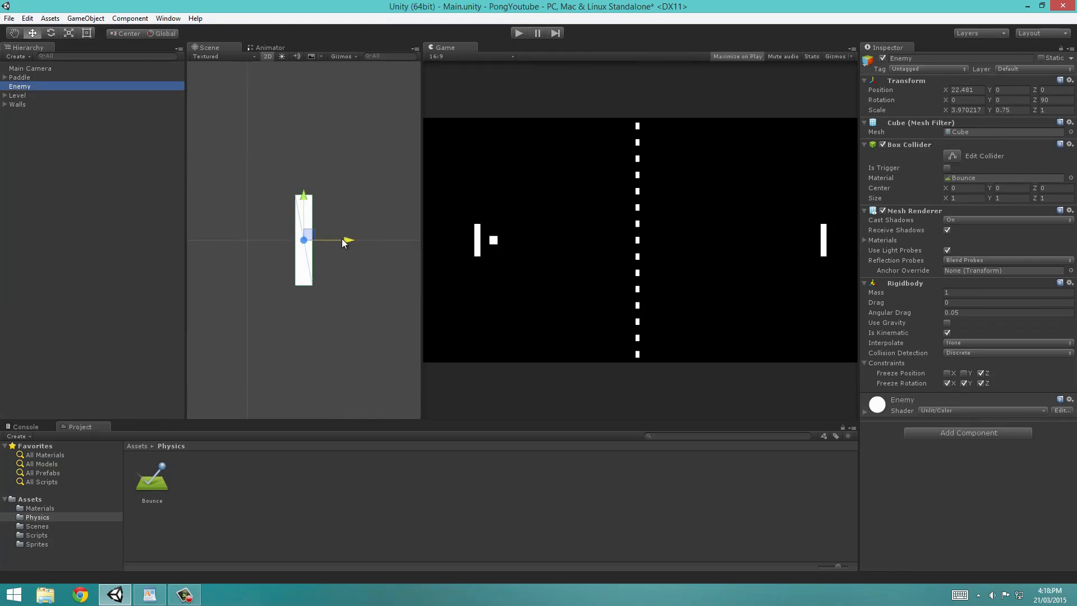
scroll(330, 233, "down", 10)
key("q")
left_click_drag(418, 224, 337, 233)
key("w")
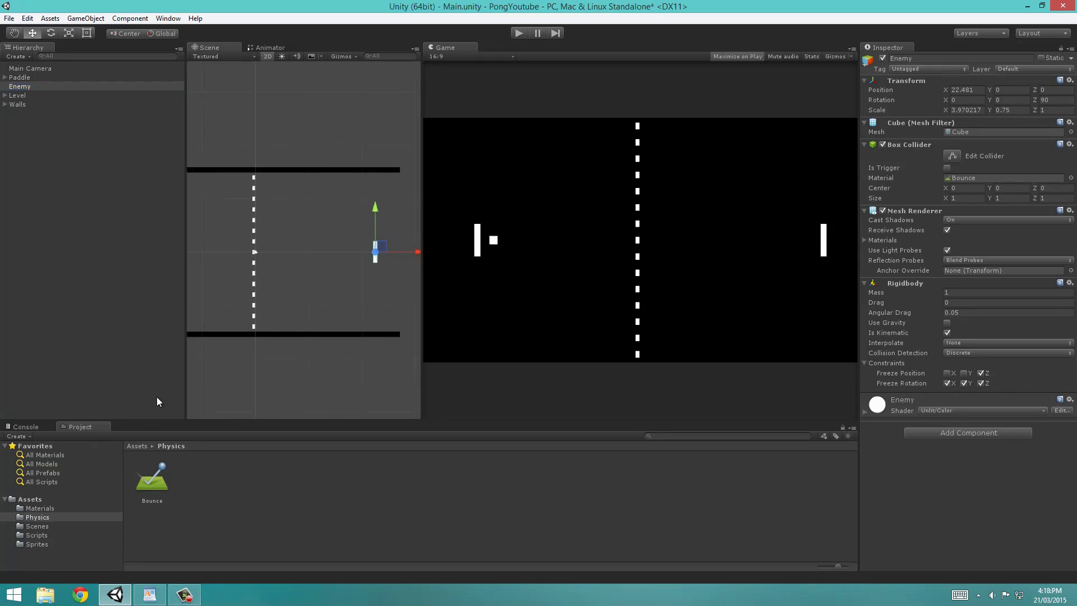
- Create a C# script in the Scripts folder named Enemy and open it in MonoDevelop
left_click(37, 536)
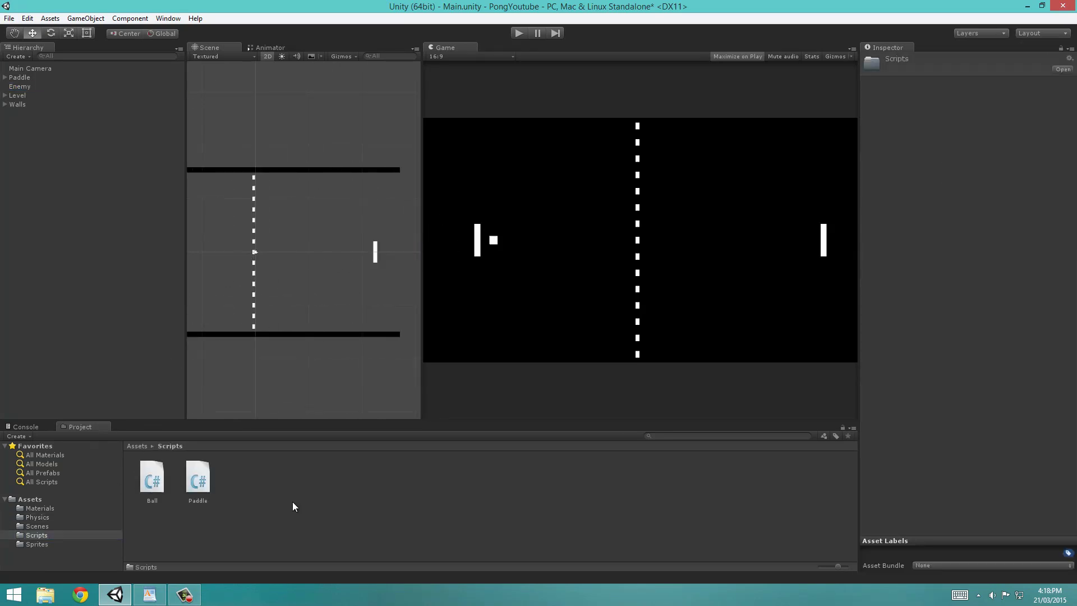
right_click(292, 530)
mouse_move(337, 342)
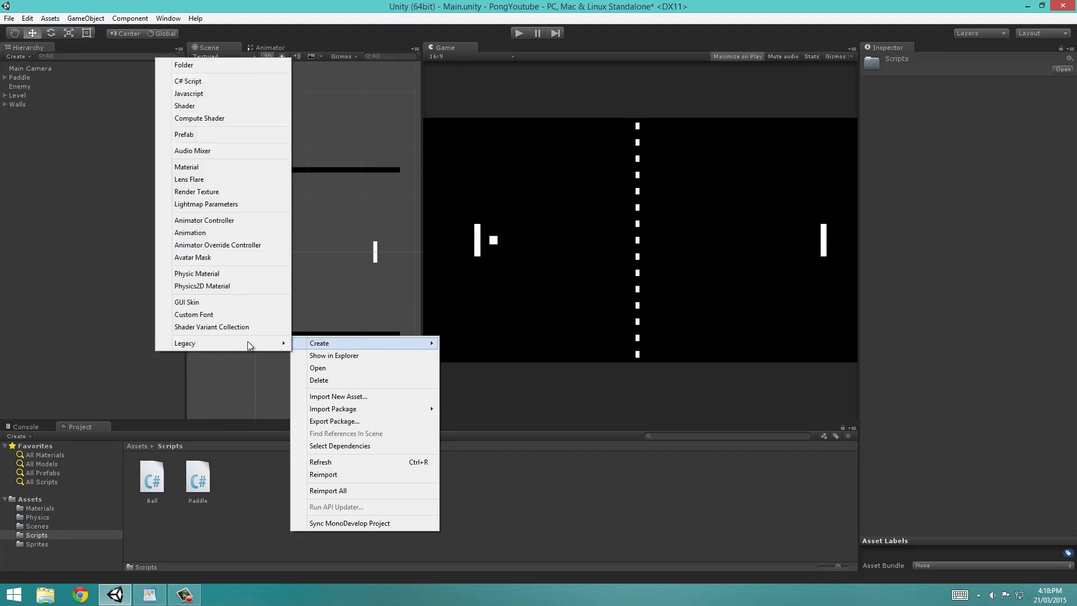
left_click(203, 81)
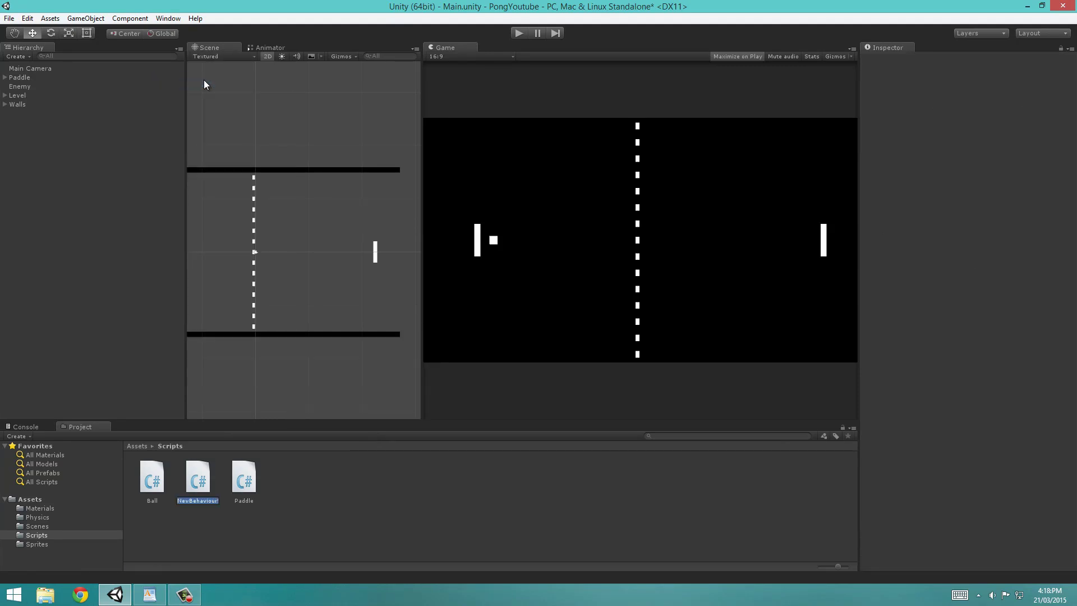
type("Enemy")
key("Return")
key("Return")
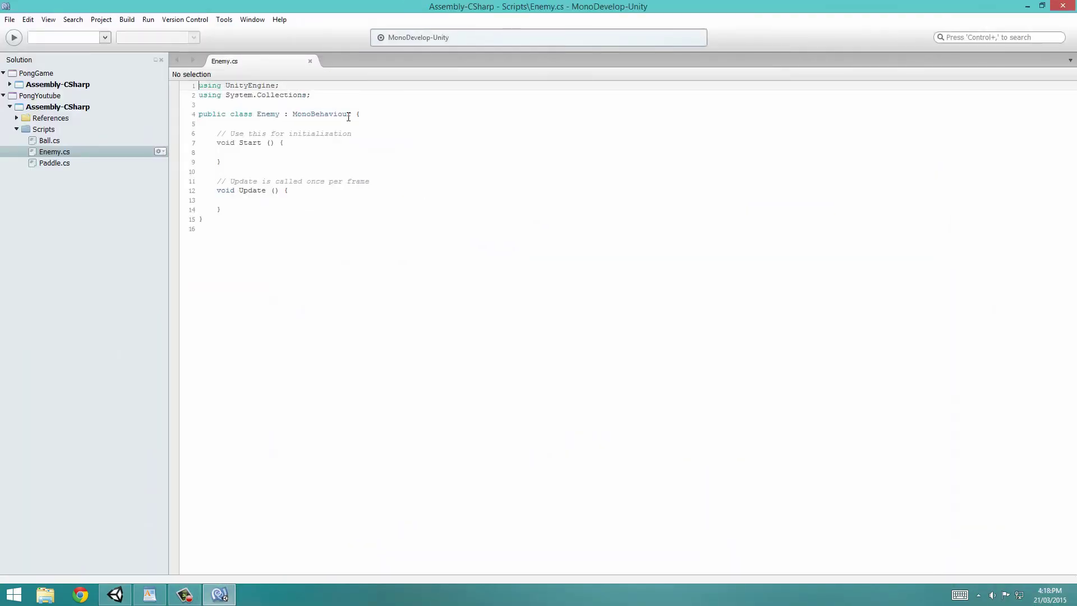
- Delete the template comments above Start() and Update() in Enemy.cs
left_click_drag(352, 133, 125, 137)
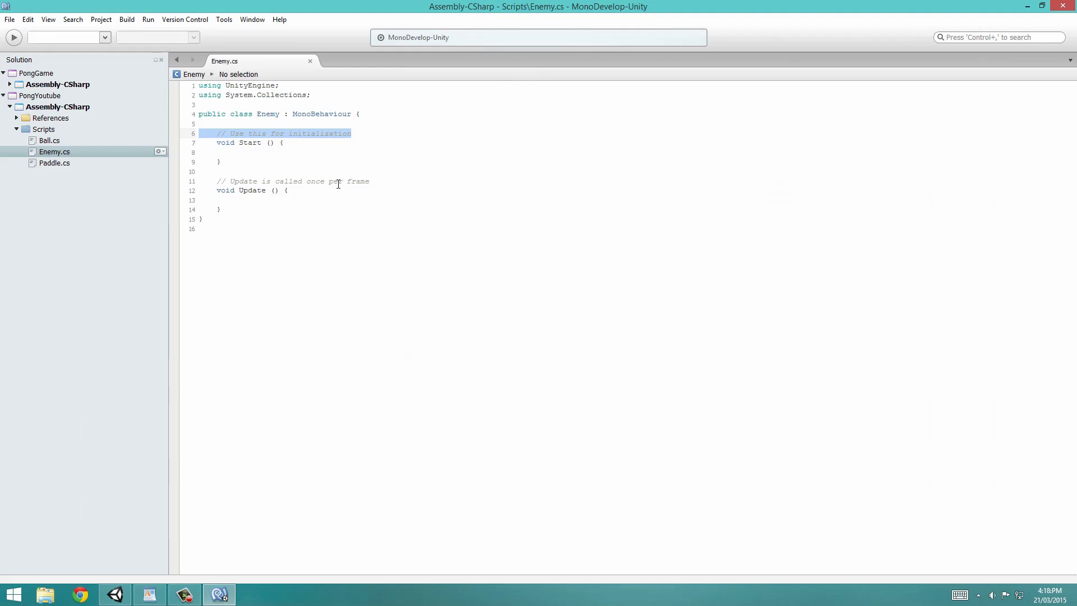
key("Delete")
left_click_drag(377, 180, 164, 170)
key("Delete")
key("BackSpace")
- Move the opening braces of Start() and Update() onto their own lines
left_click(280, 133)
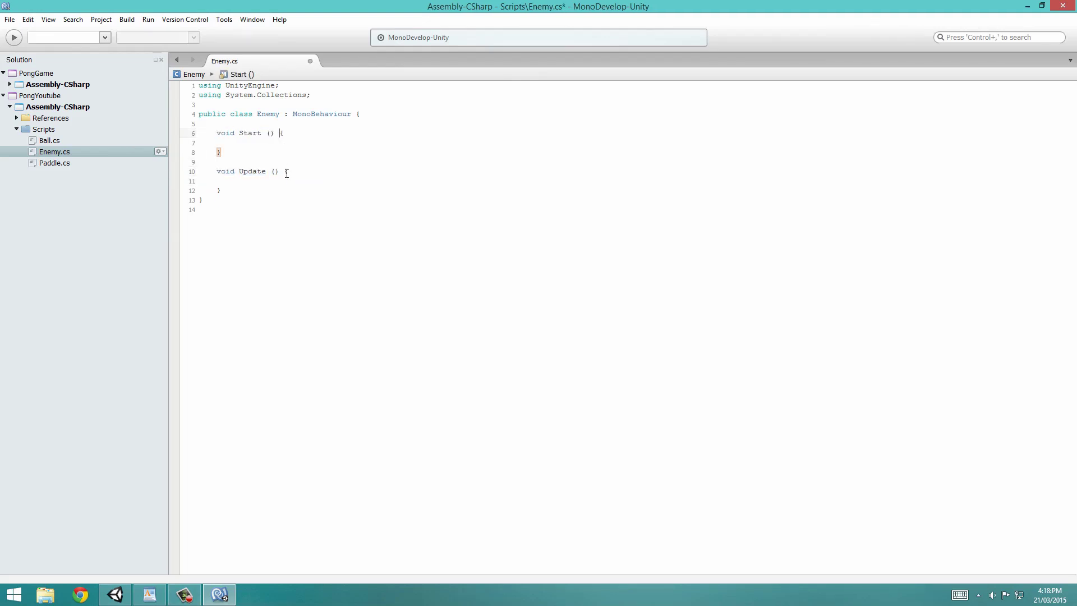
key("Return")
left_click(290, 182)
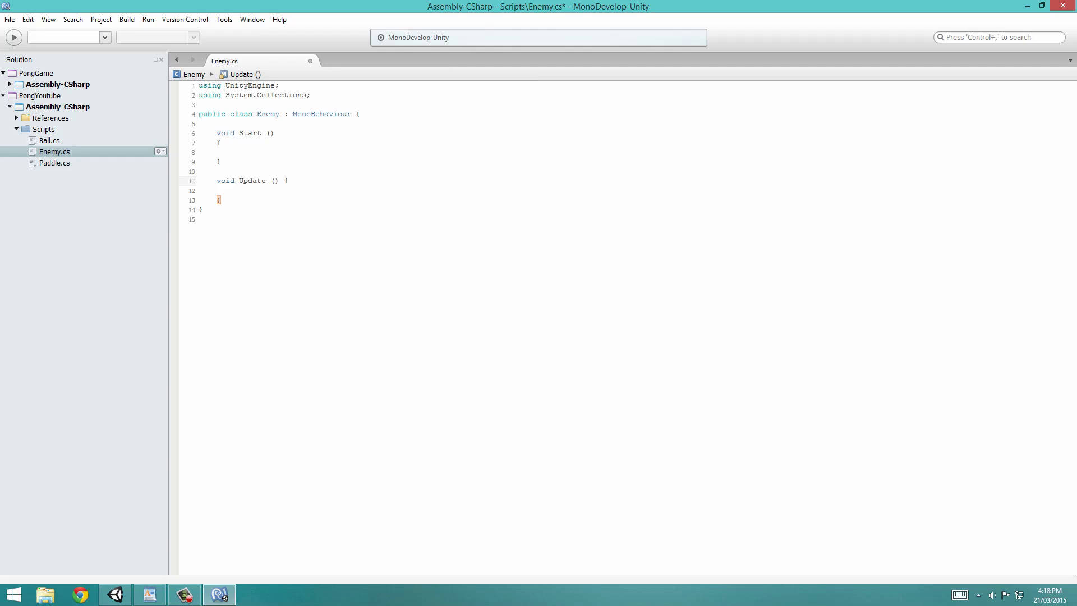
key("Return")
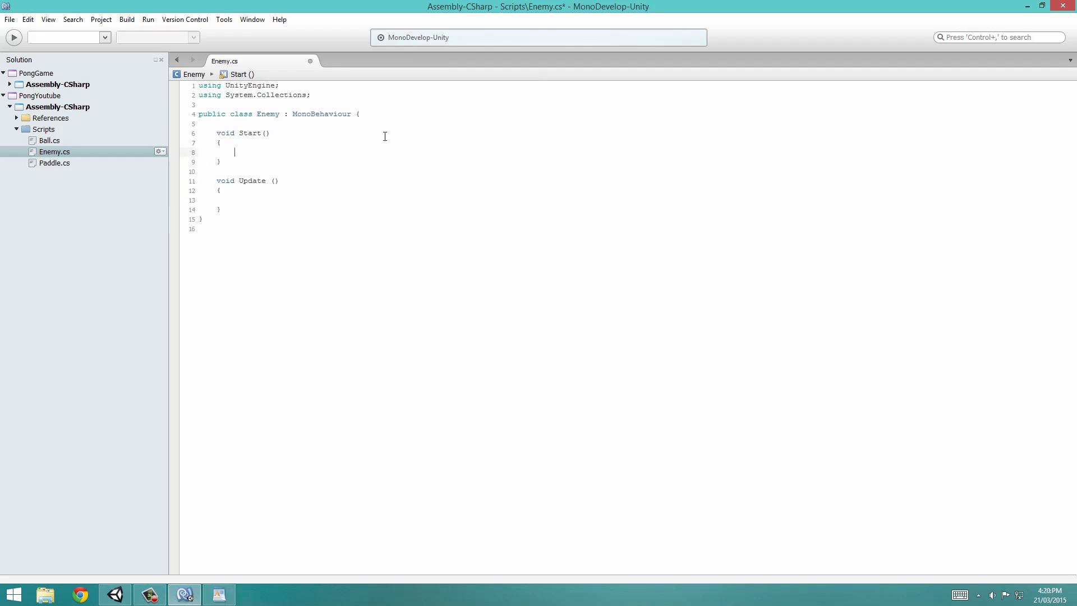
- Add the field declaration public float speed = 8; above Start()
left_click(261, 123)
key("Return")
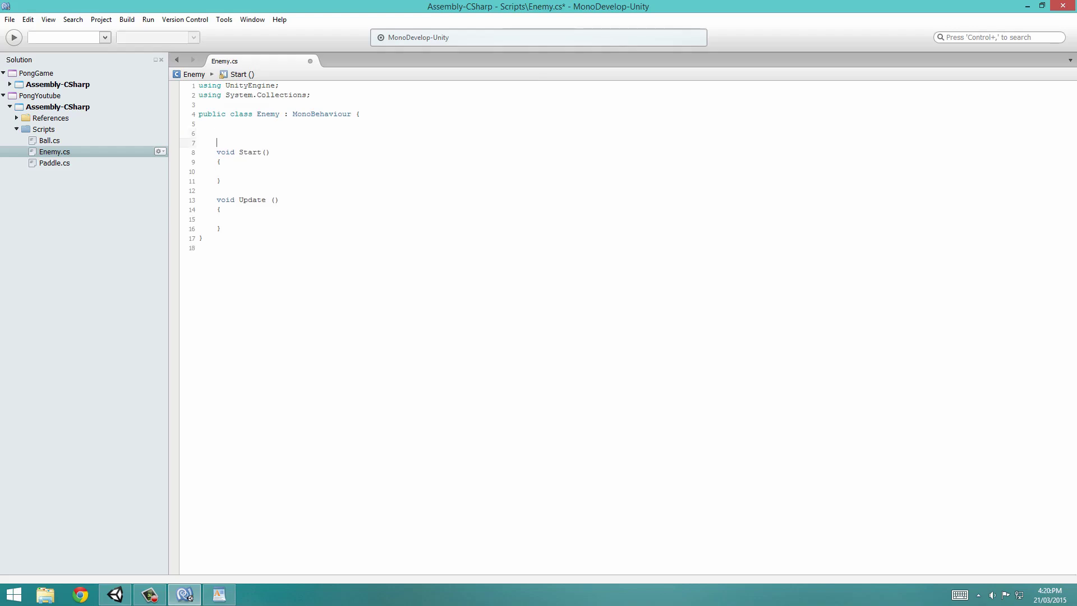
key("Return")
key("Up")
type("p")
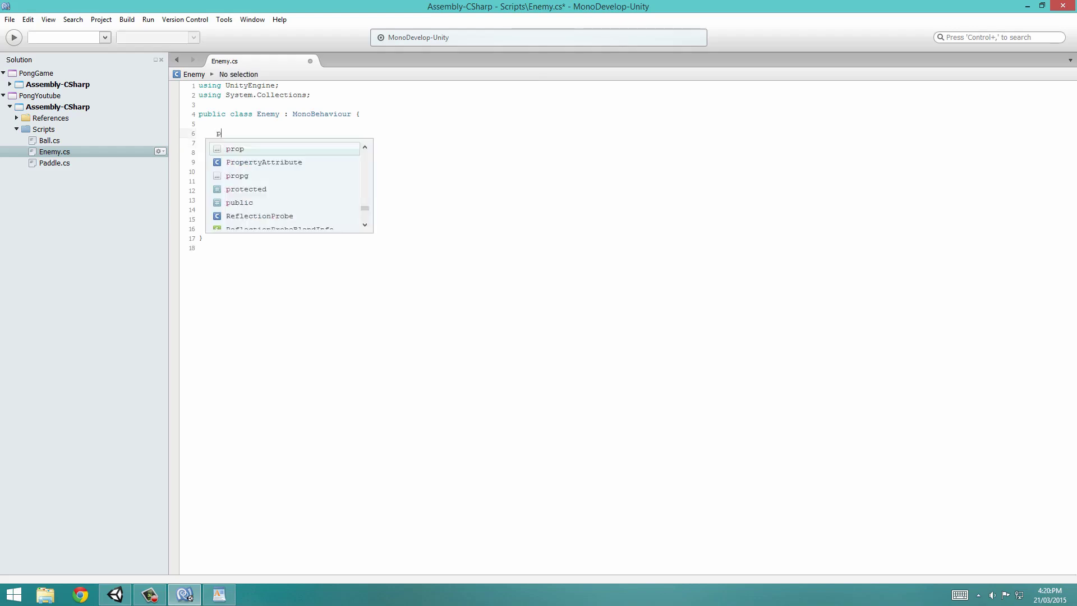
type("ublic float ")
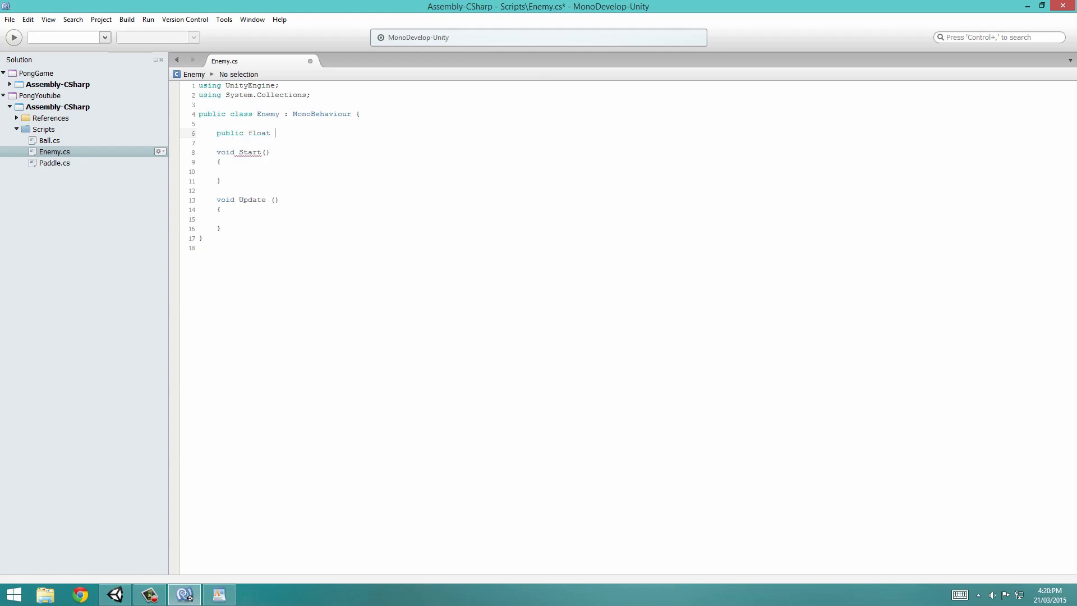
type("speed = 8;")
key("Return")
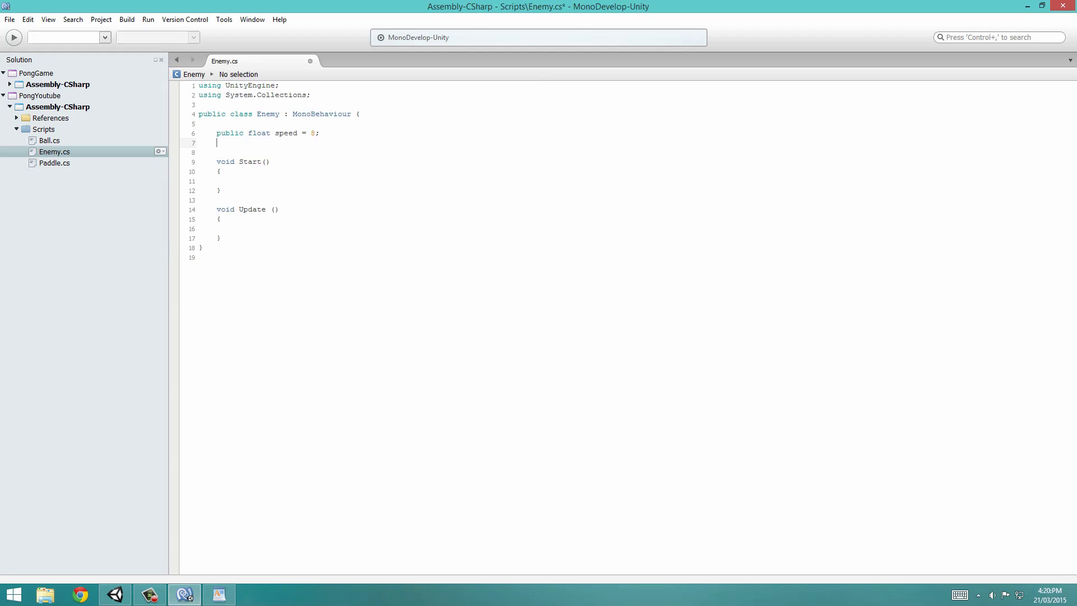
- Declare Vector3 targetPos and GameObject ballObj, then save Enemy.cs
type("priv")
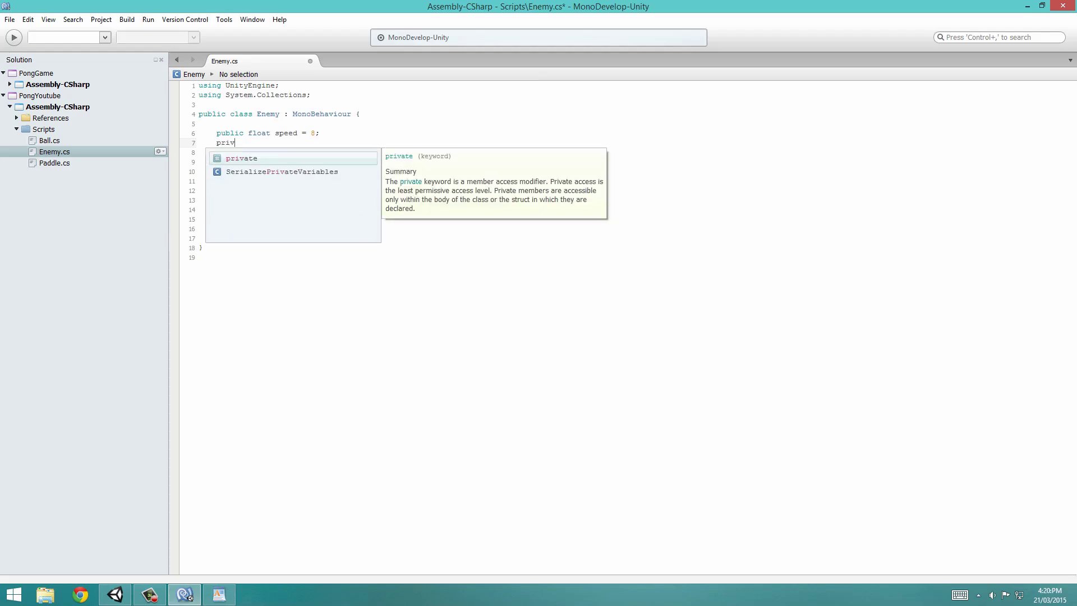
key("BackSpace")
key("BackSpace")
key("BackSpace")
key("BackSpace")
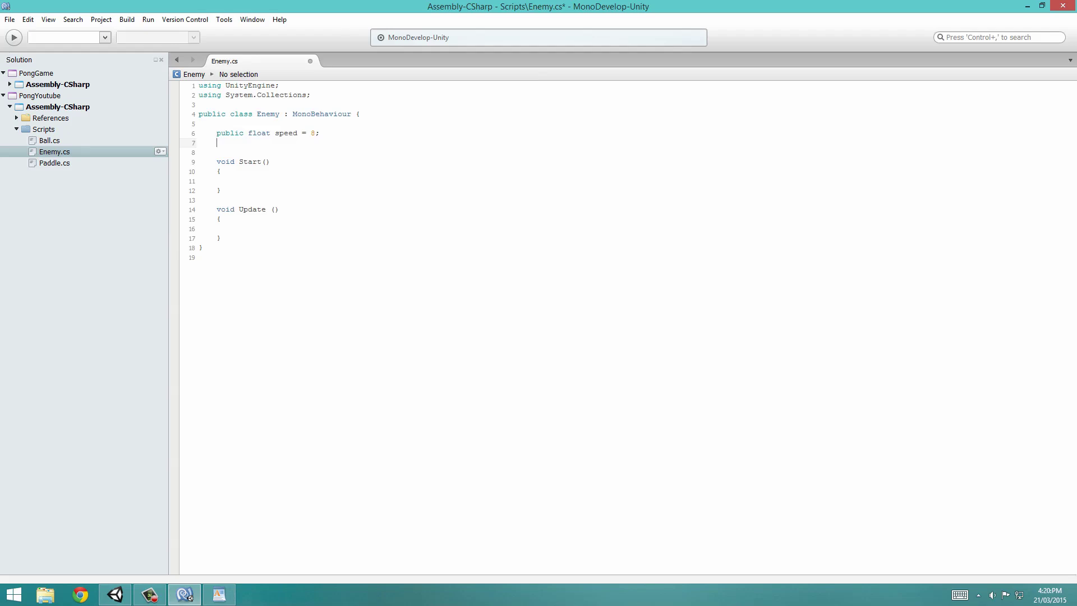
type("Vect")
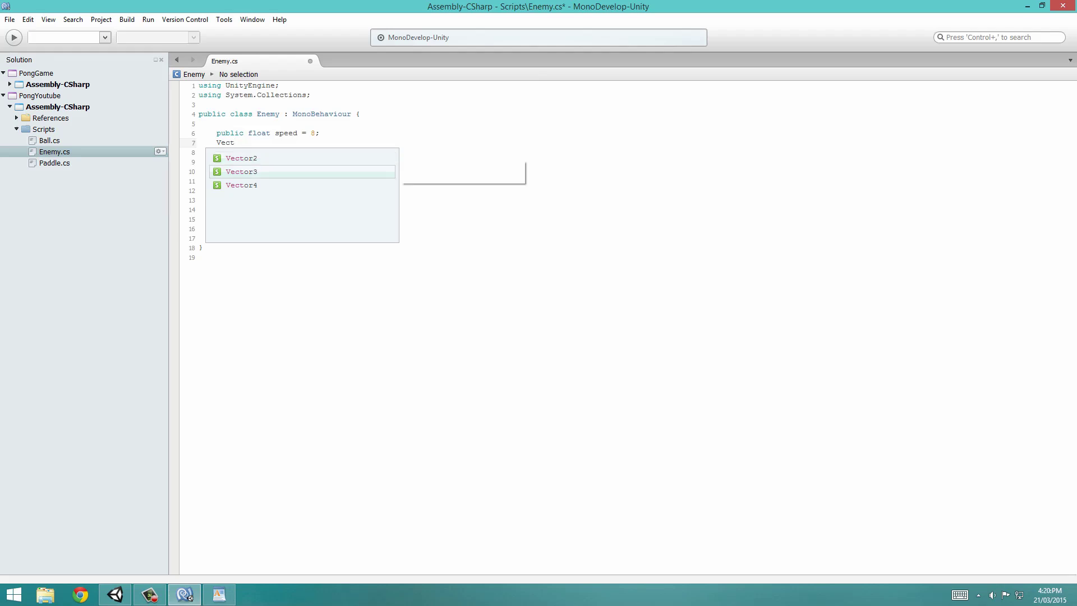
key("Return")
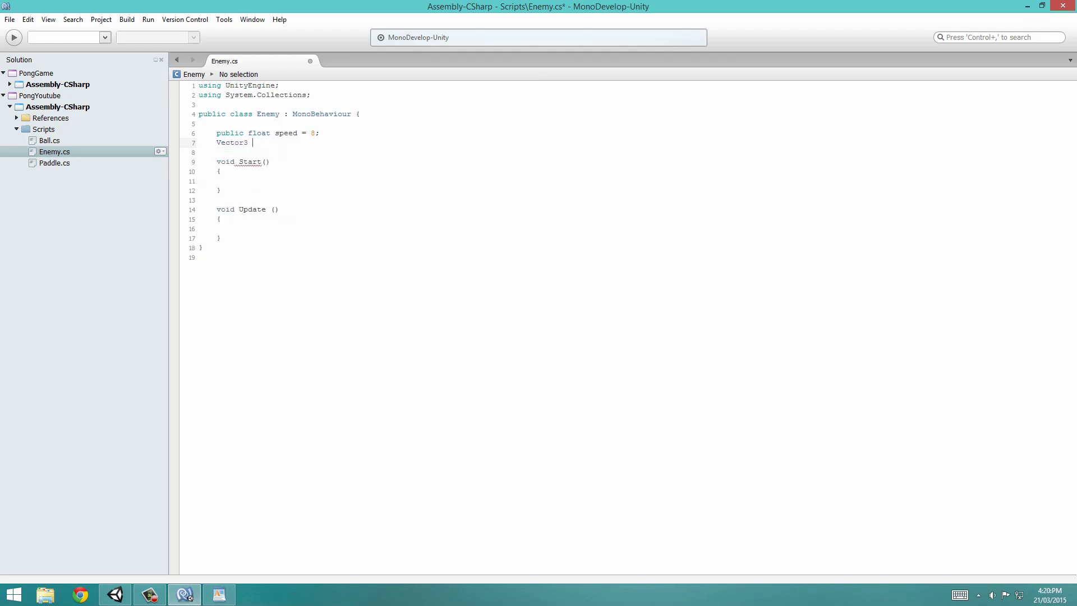
type("targetPos;")
key("Return")
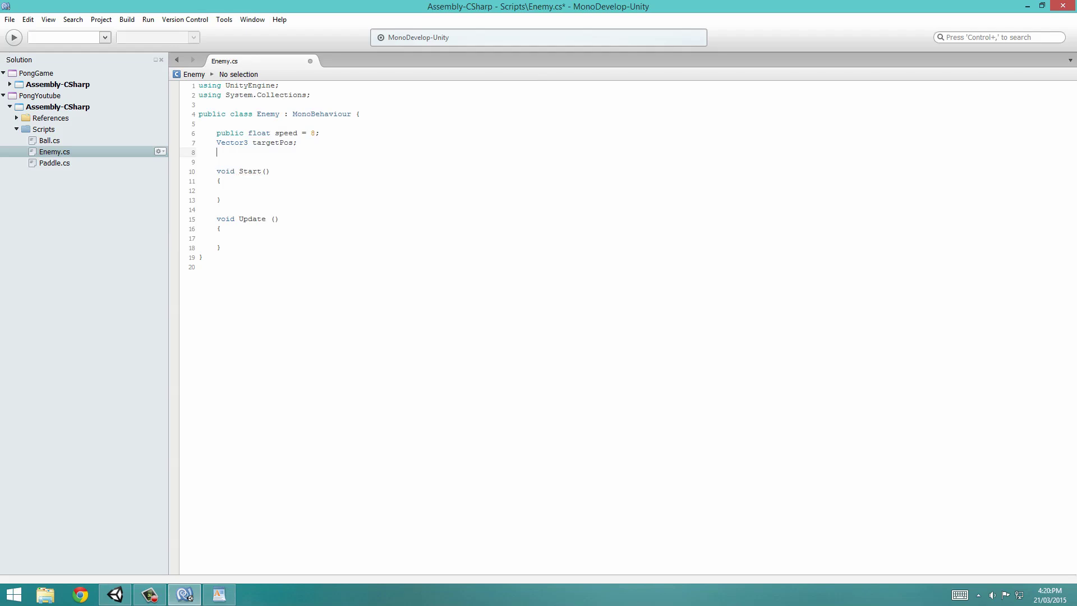
type("Game")
key("Return")
type("ballObj;")
key("ctrl+s")
- In Unity, select the Ball object and create a new tag named Ball
mouse_move(115, 595)
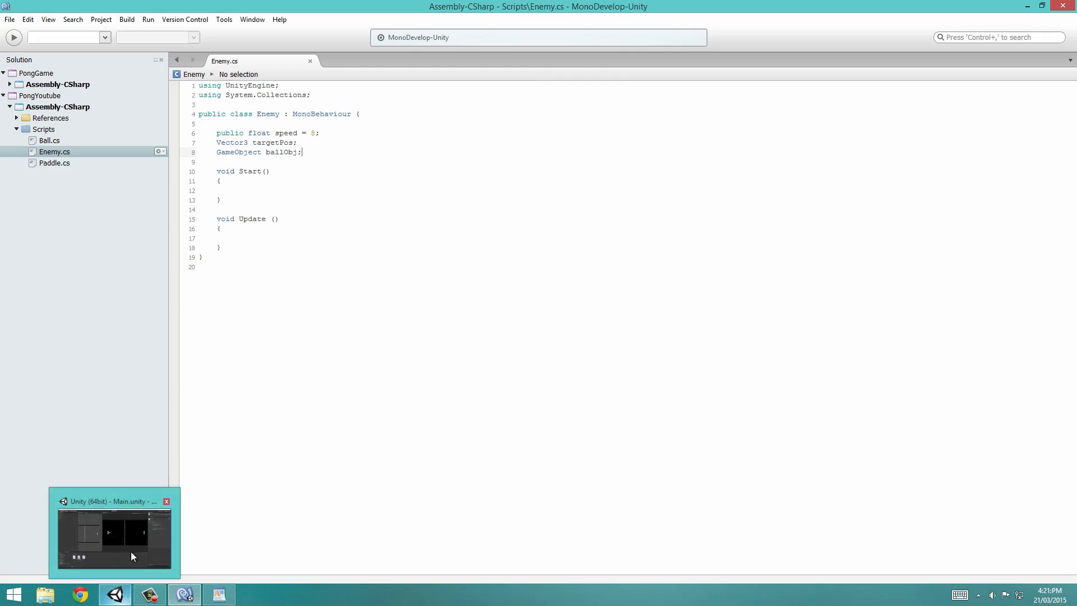
left_click(131, 552)
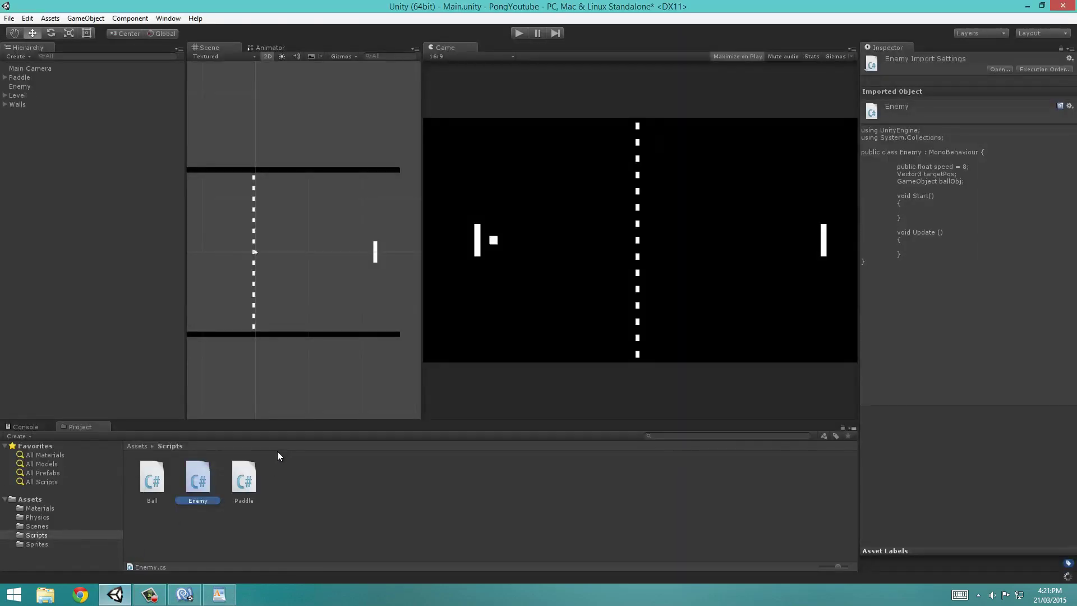
left_click(5, 77)
left_click(23, 86)
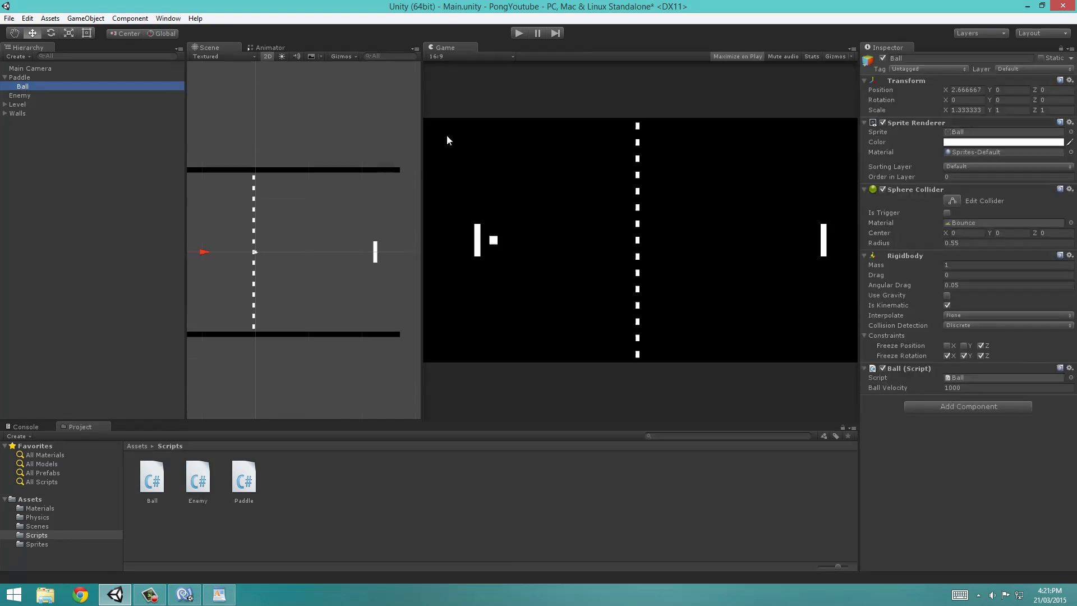
left_click(916, 69)
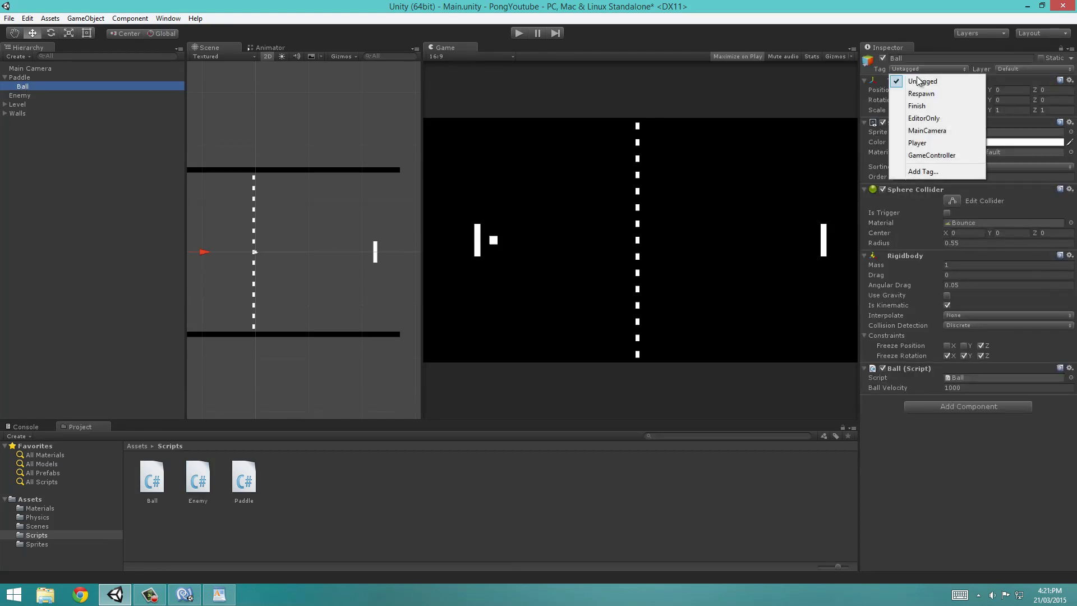
left_click(931, 171)
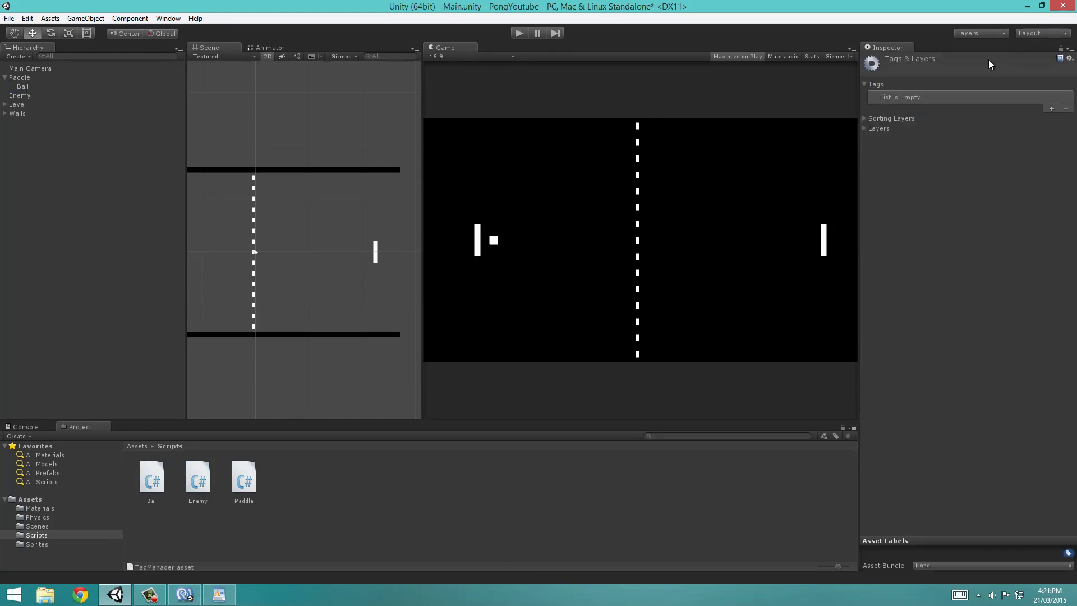
left_click(1050, 109)
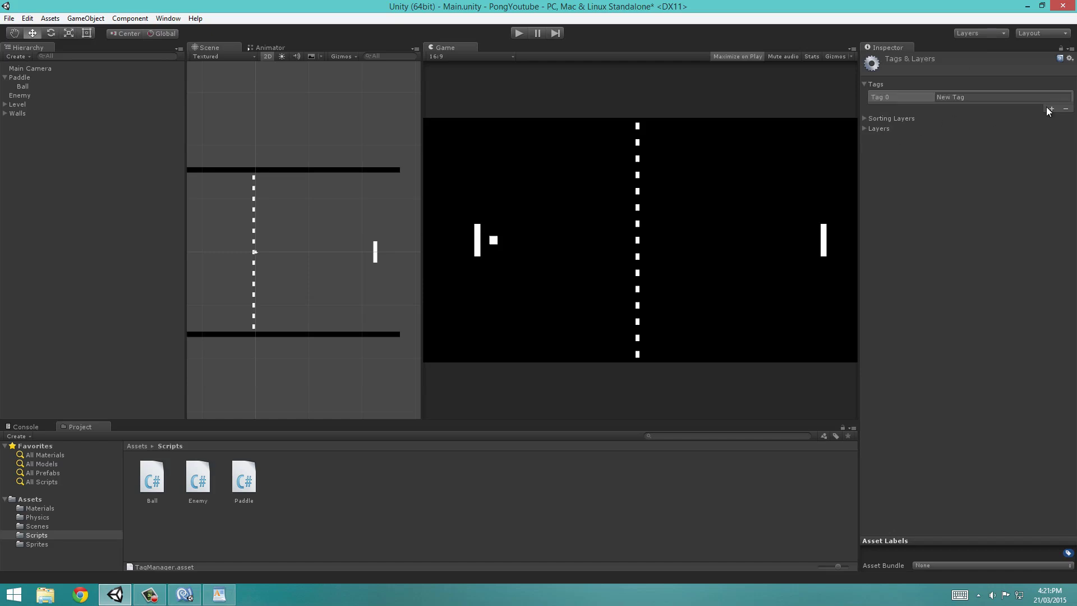
left_click(955, 97)
type("Ball")
- Assign the Ball tag to the Ball object, then return to Start() in Enemy.cs
left_click(52, 85)
left_click(896, 69)
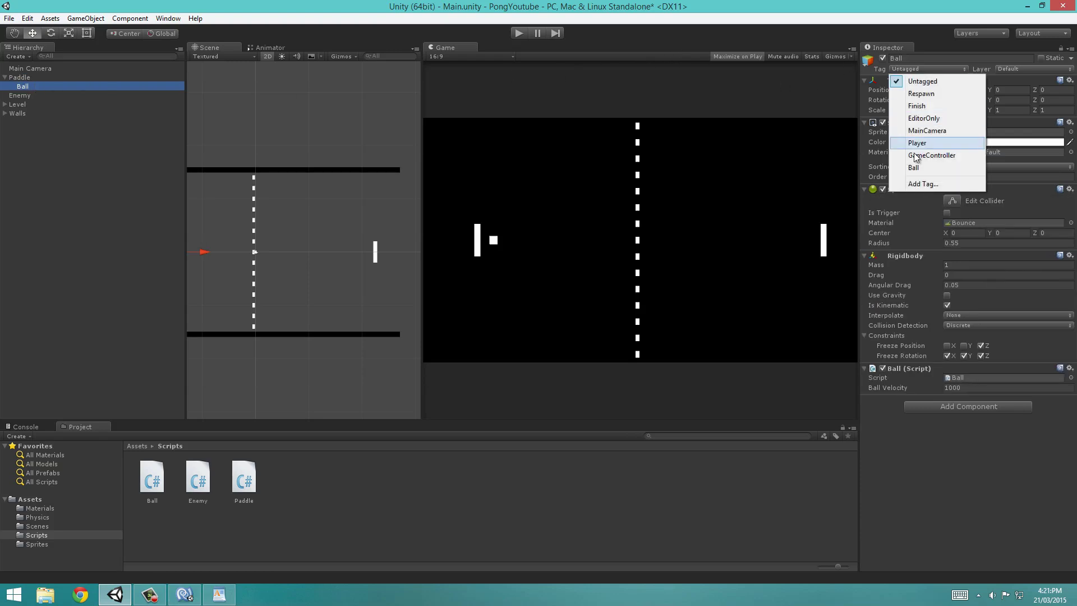
left_click(917, 169)
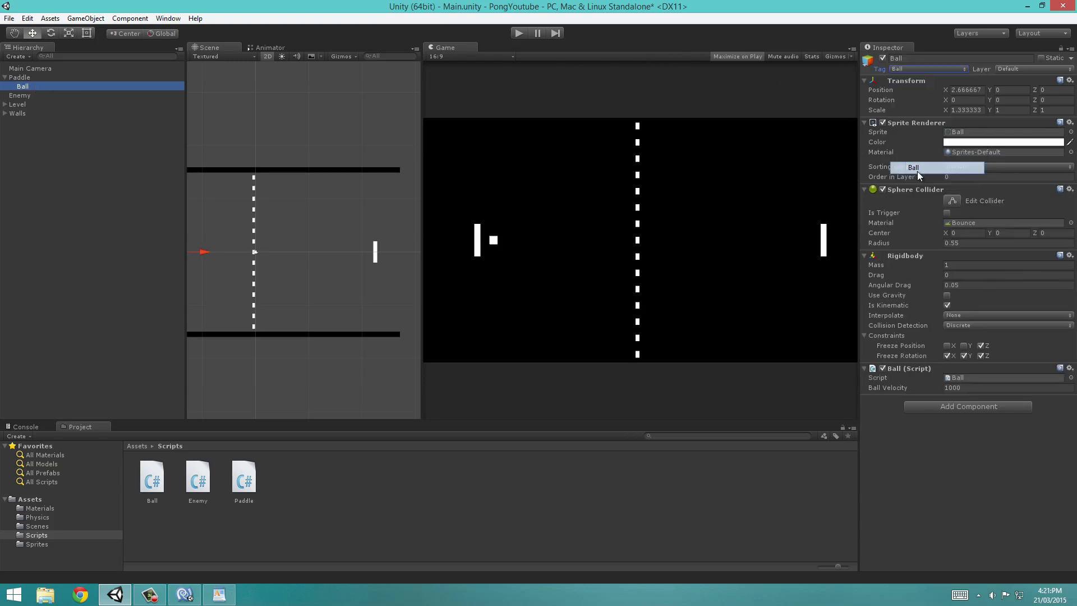
left_click(70, 85)
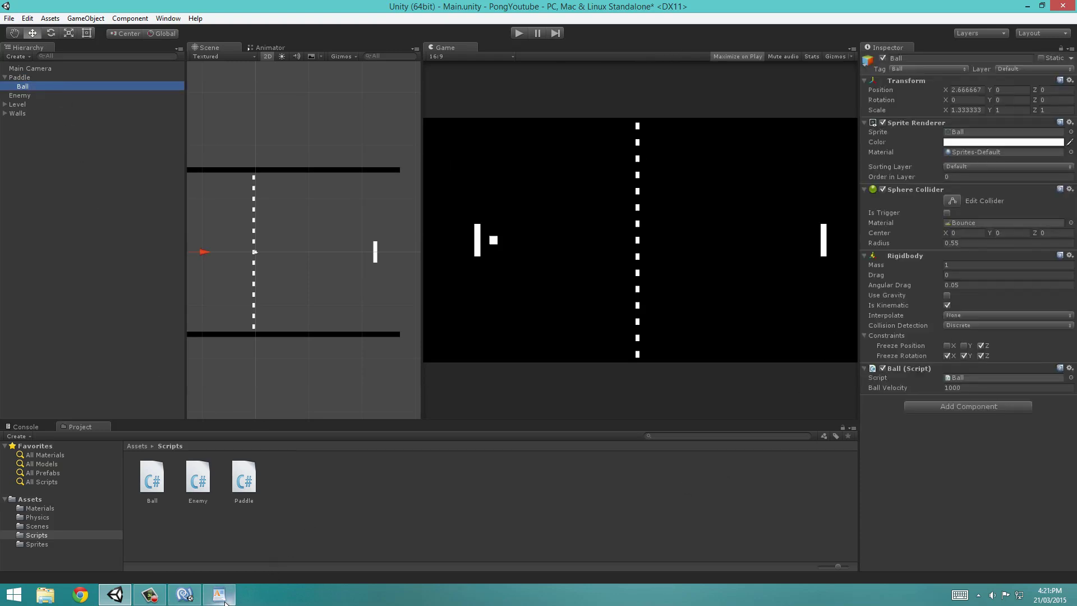
left_click(184, 594)
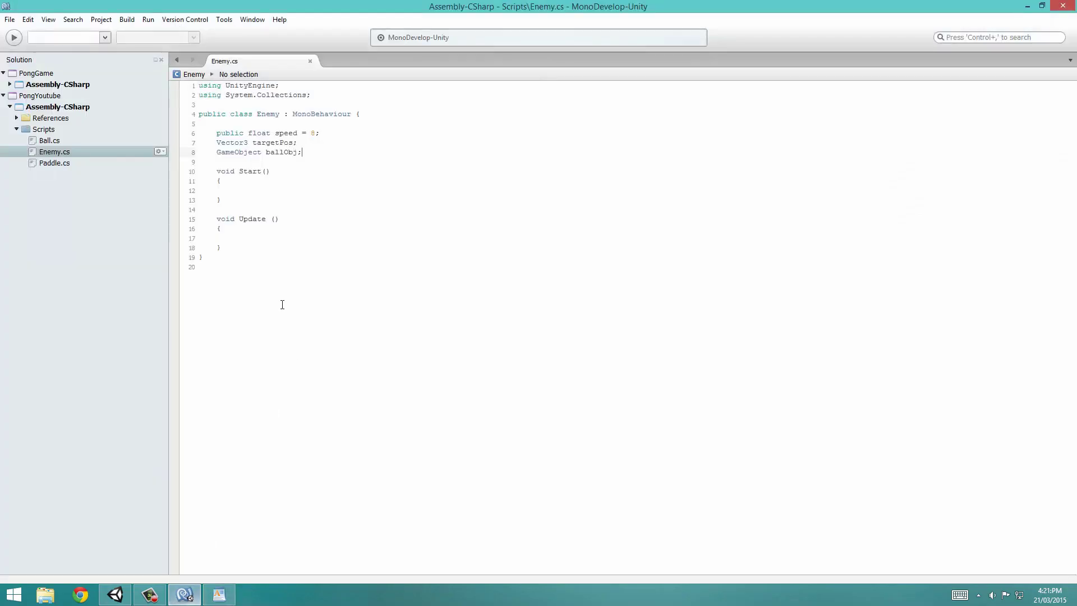
left_click(237, 189)
- Write ballObj = GameObject.FindGameObjectWithTag("Ball"); in Start() using autocomplete
type("ball")
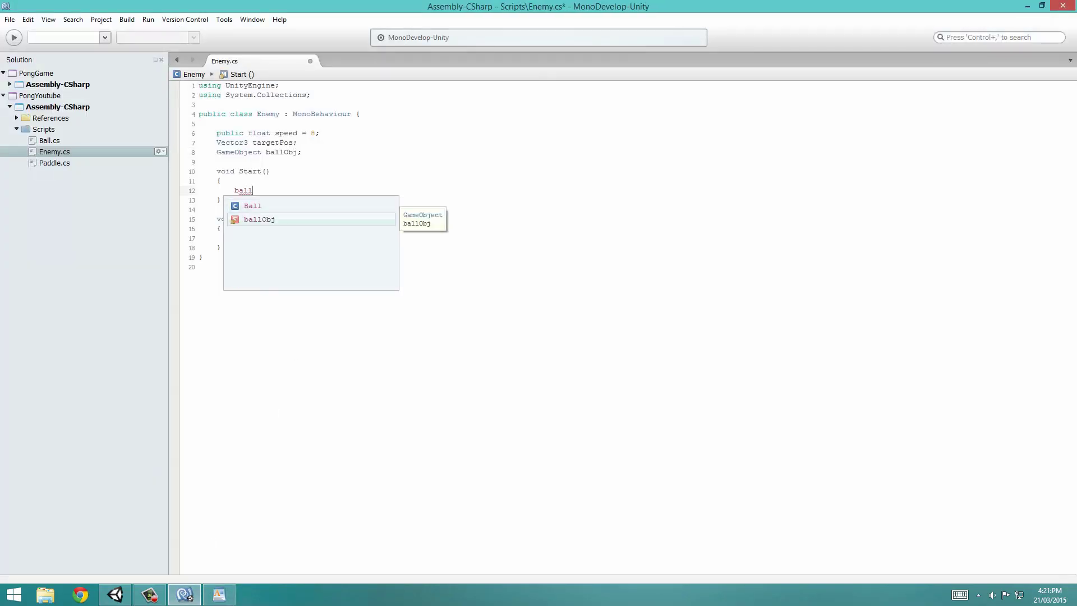
key("Return")
type("= ")
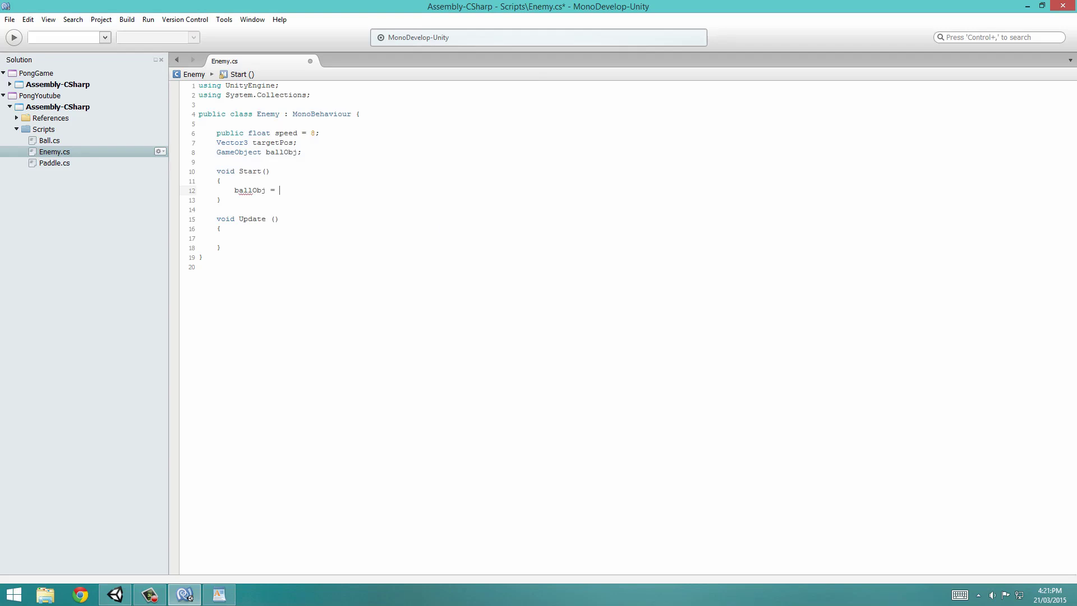
type("Game")
key("Return")
type(".Find")
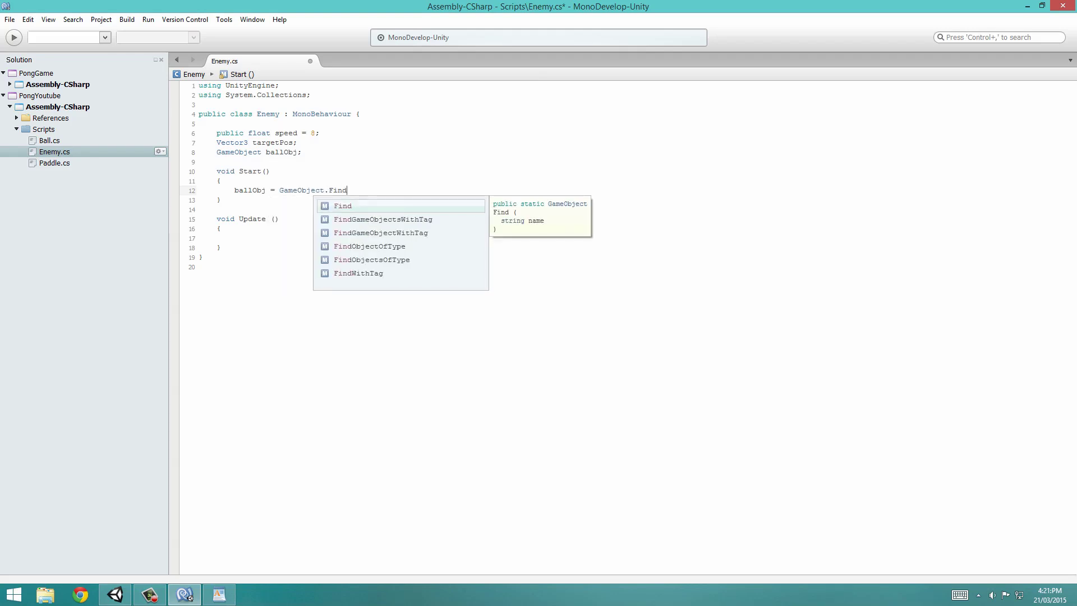
key("Down")
key("Down")
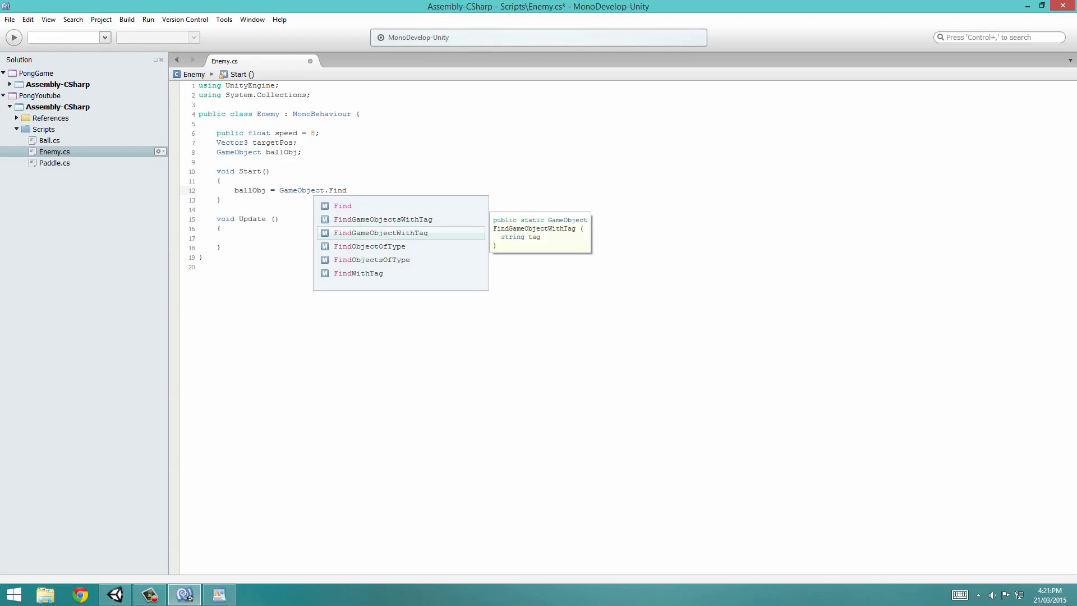
key("Return")
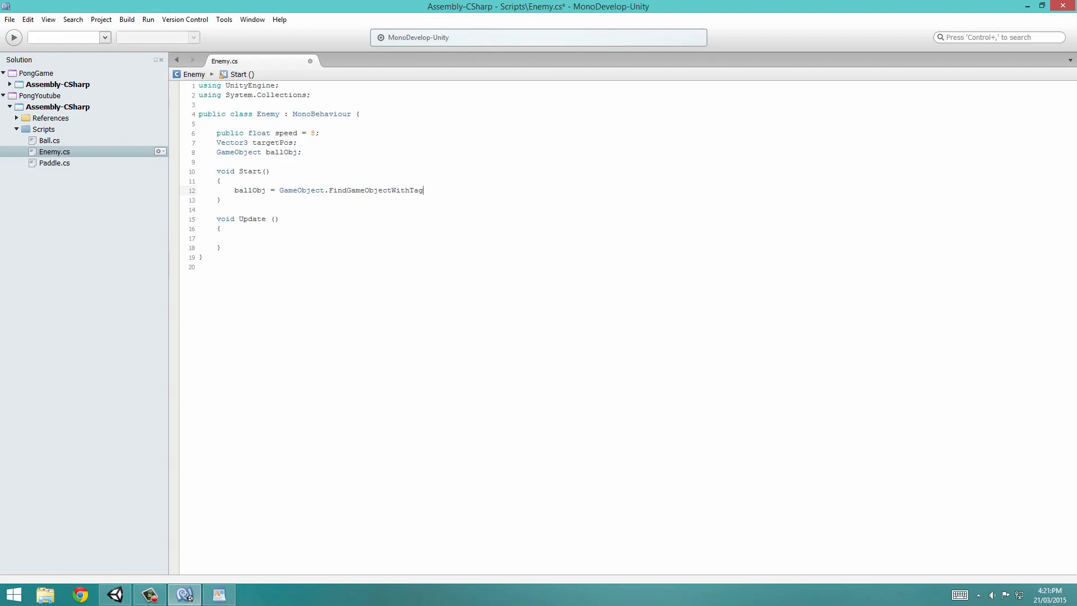
type("(\"Ball\");")
double_click(249, 186)
double_click(446, 191)
left_click(271, 234)
- In Update(), begin targetPos = Vector3.Lerp(gameObject.transform.position …)
type("targ")
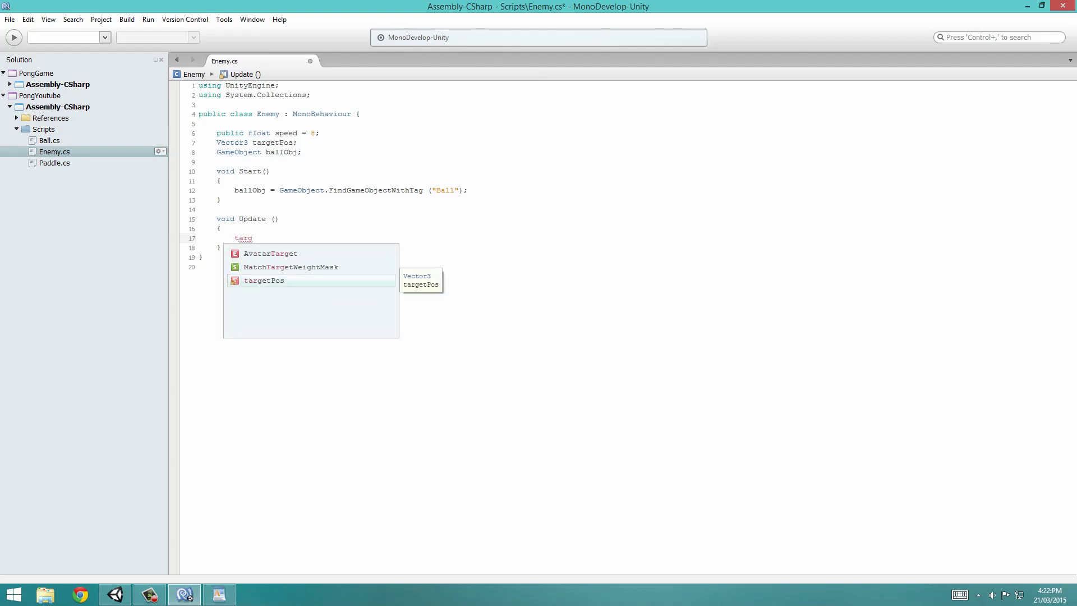
key("Return")
type("= Vect")
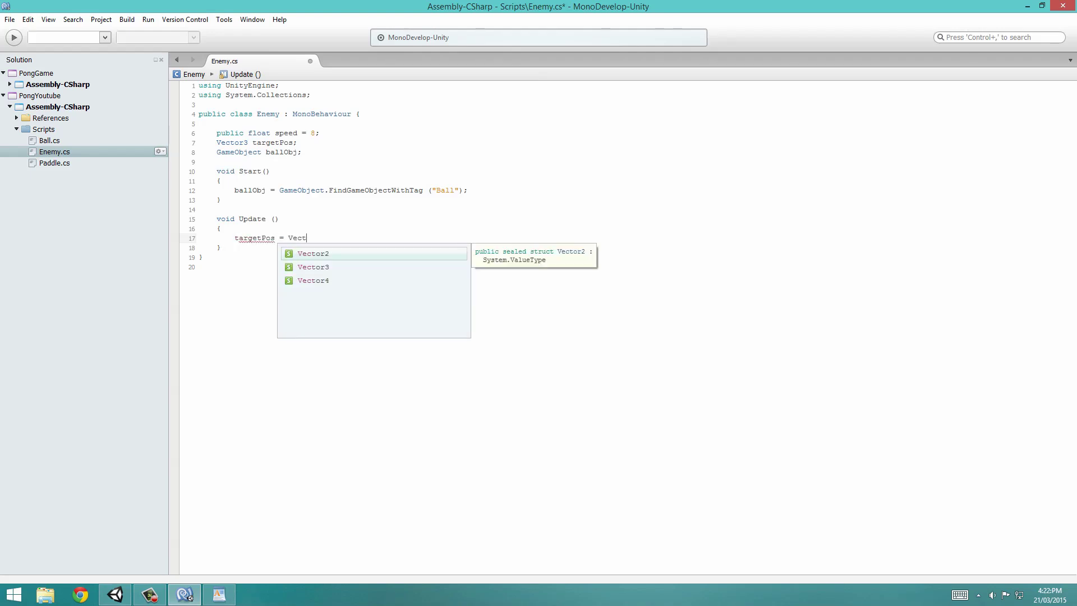
key("Escape")
type("or3.lerp")
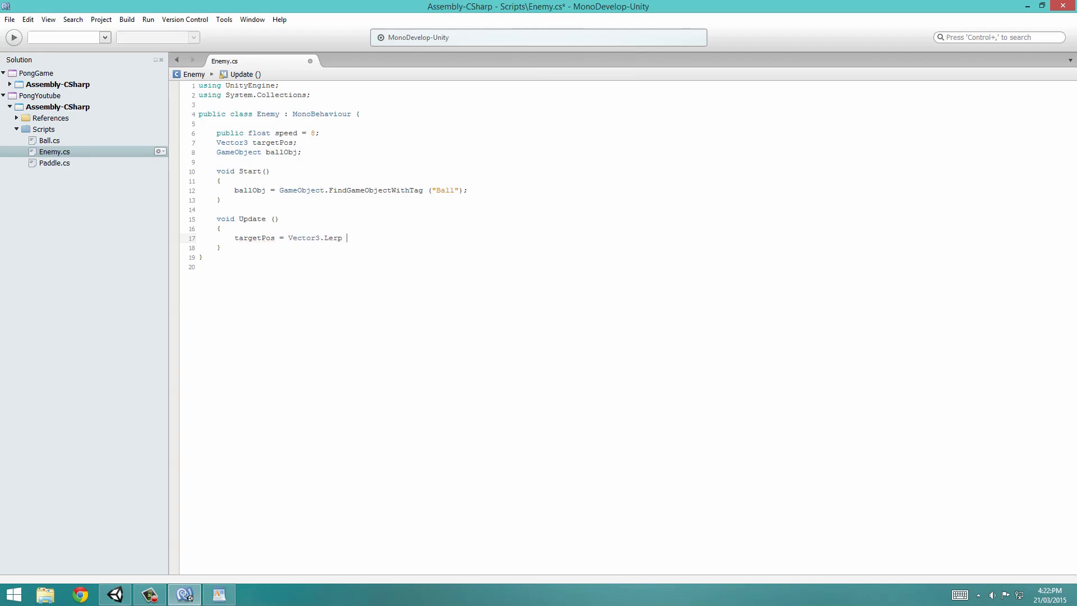
type(" (")
key("Escape")
type("gameObject.transform.p);")
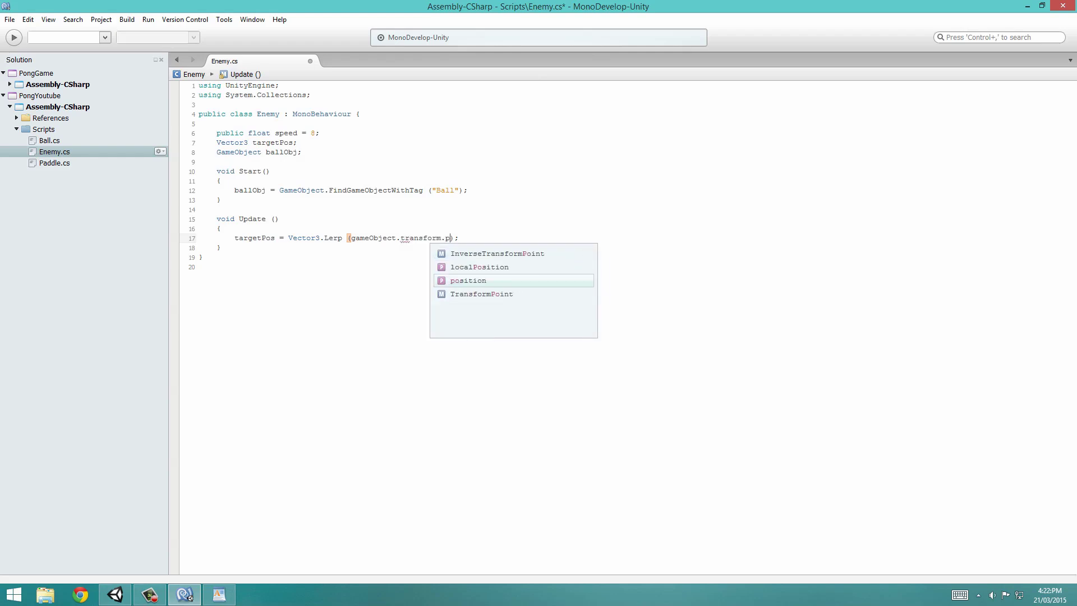
key("Return")
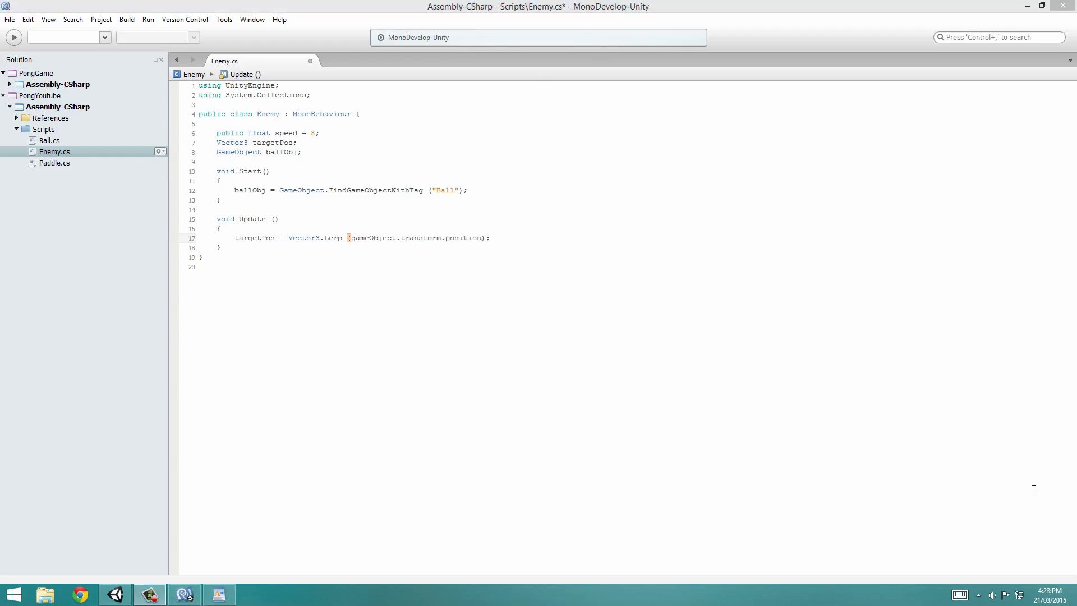
- Complete the Lerp with ballObj.transform.position and Time.deltaTime * speed, save, and switch to Unity
left_click(451, 237)
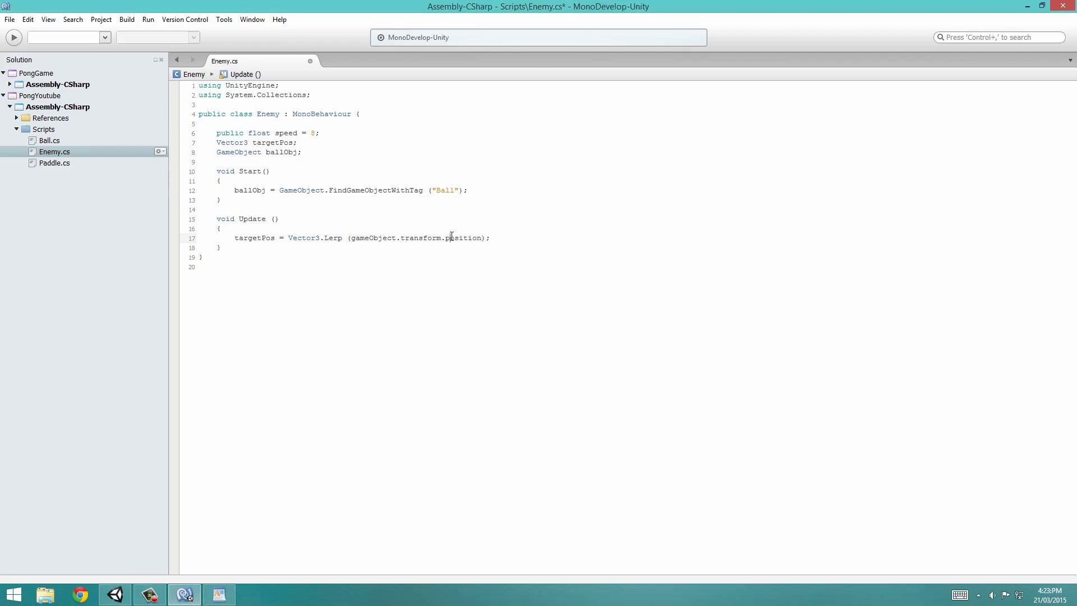
left_click(348, 239)
left_click_drag(350, 238, 485, 239)
left_click(504, 238)
type(",ball")
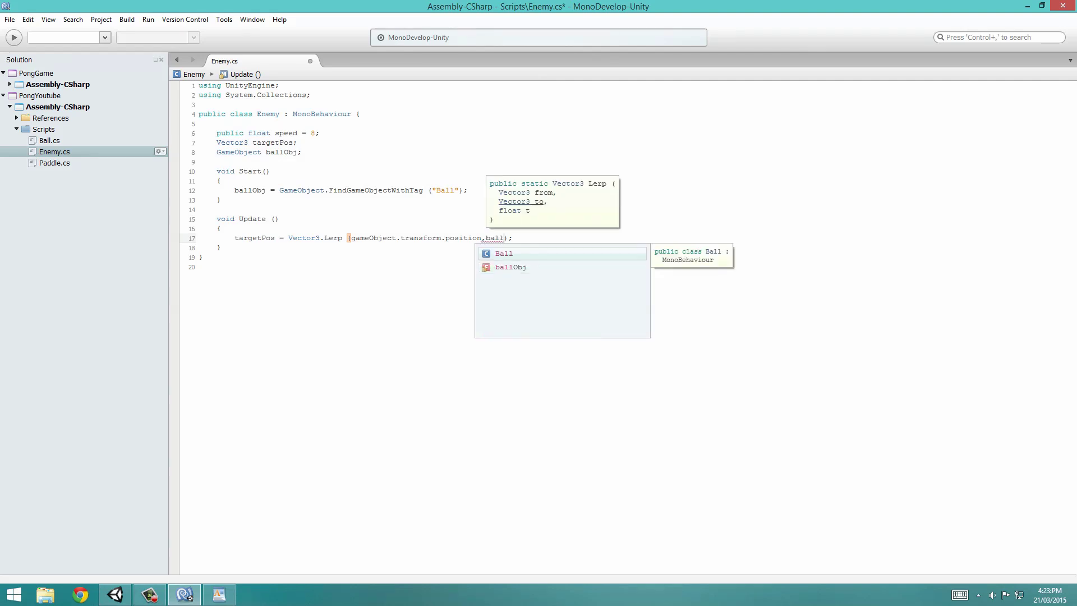
key("Return")
type(".transform")
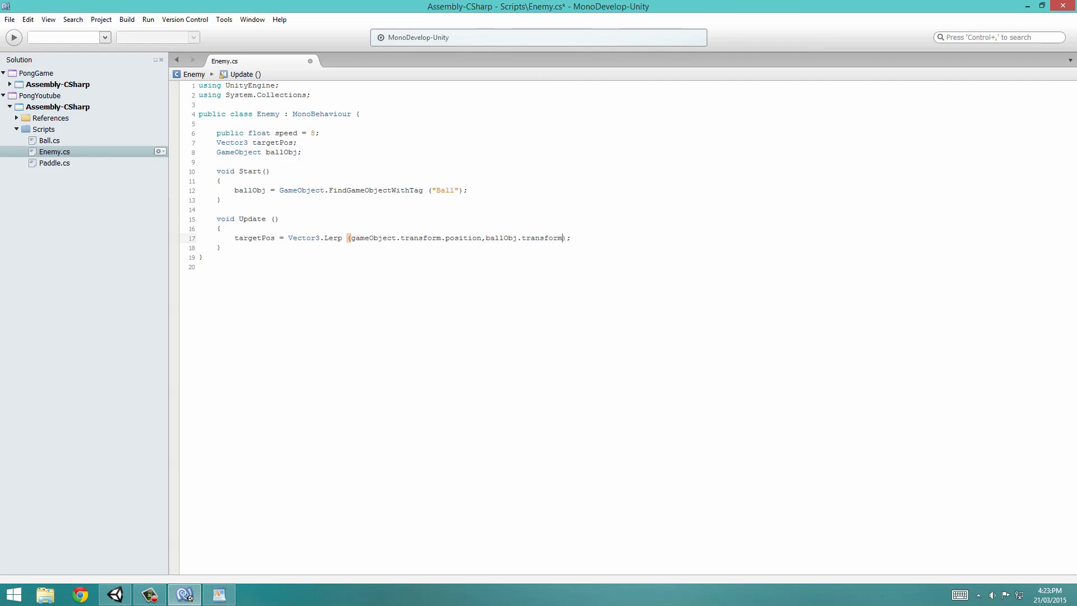
type(".position,Time")
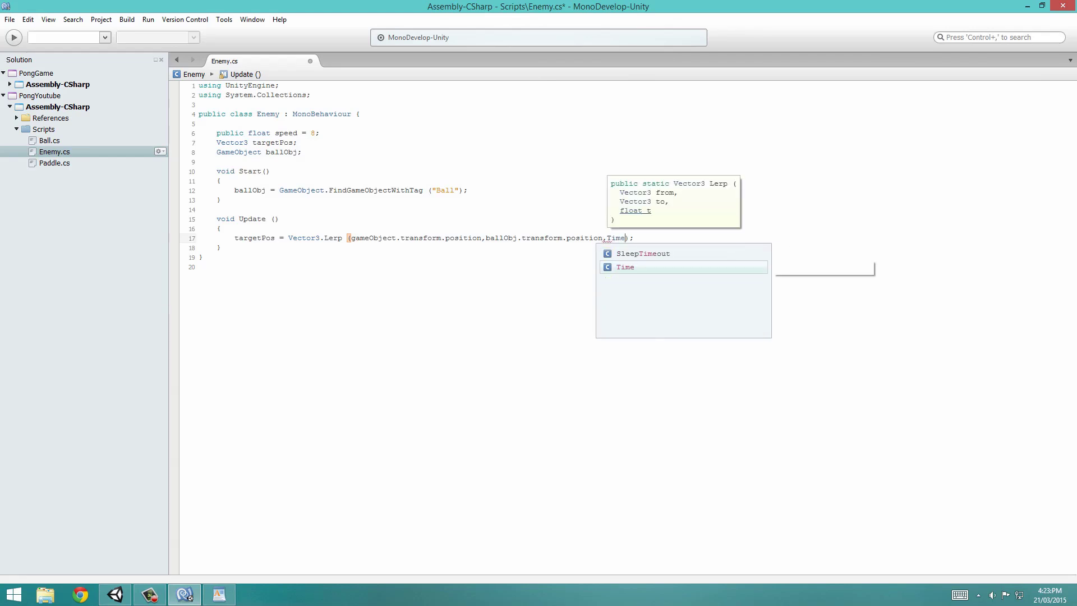
type(".deltaTime")
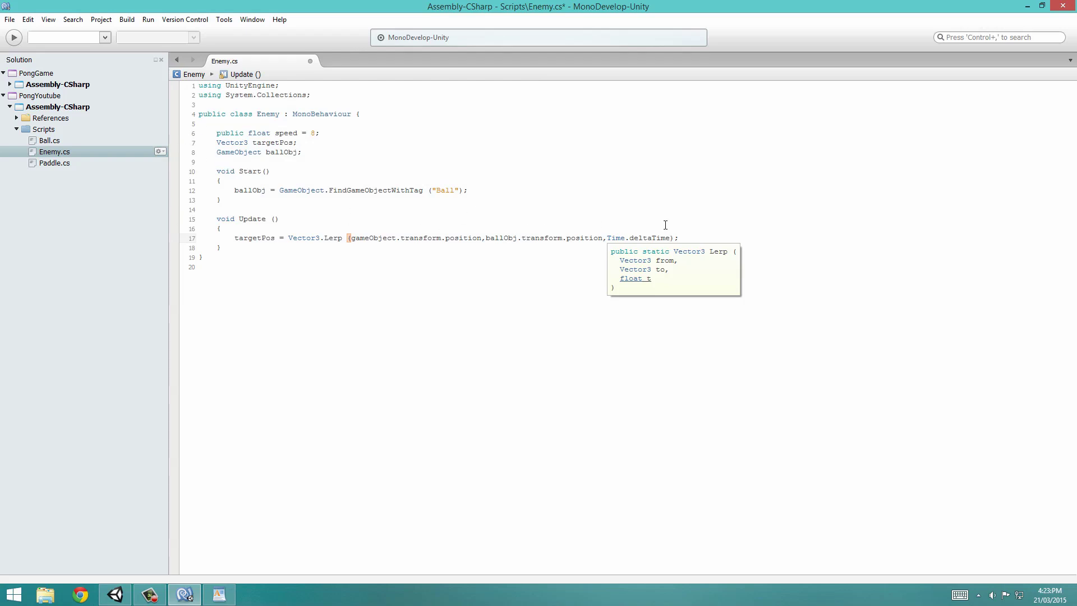
type("* speed);")
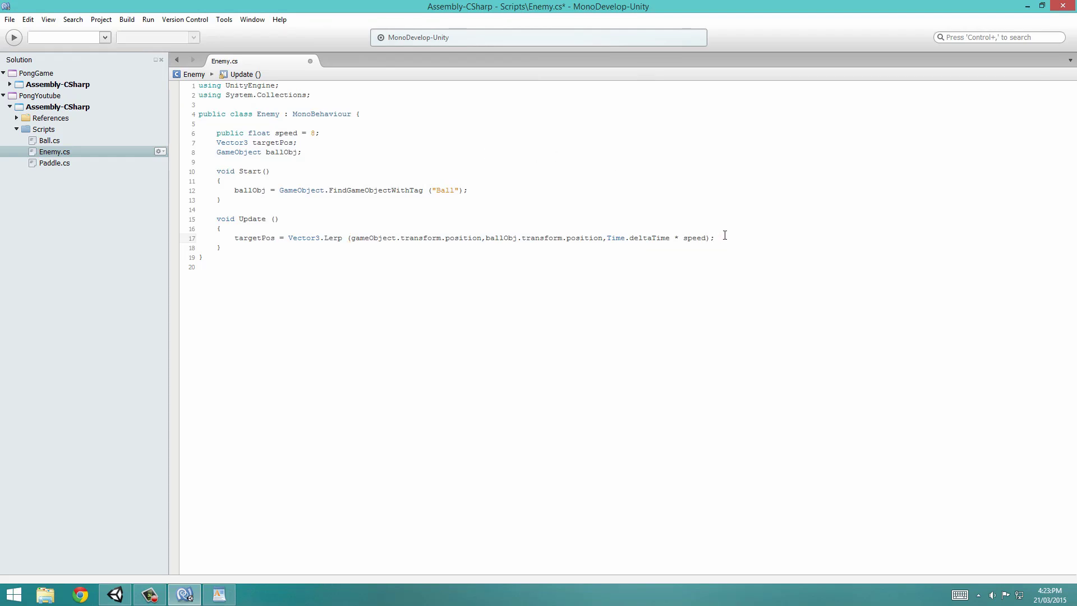
key("Return")
key("ctrl+s")
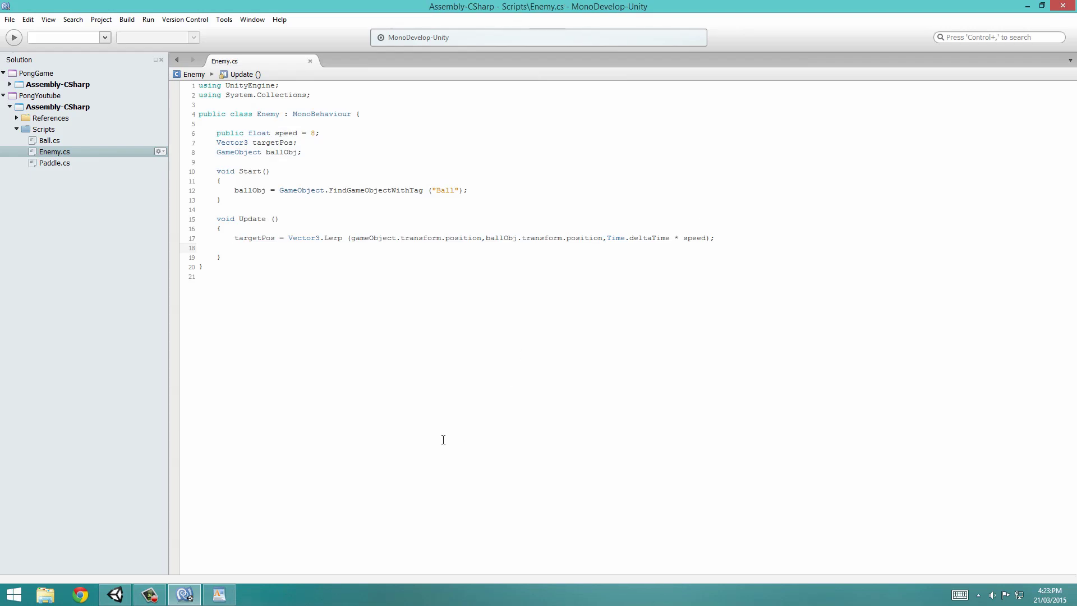
left_click(114, 594)
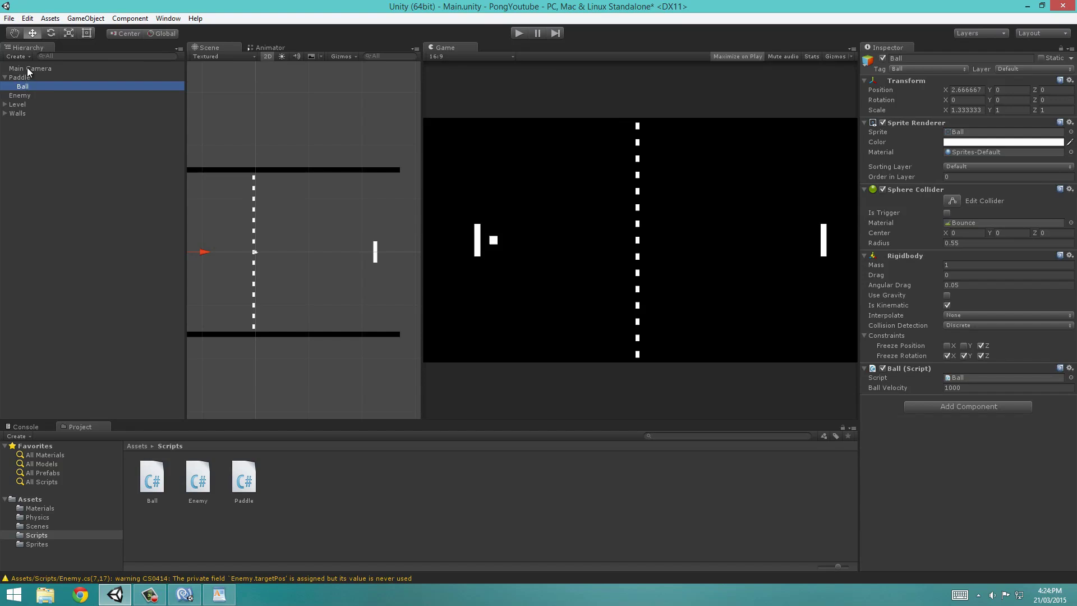
- Move the Enemy paddle to position X 22 and set its scale X to 4
left_click(26, 94)
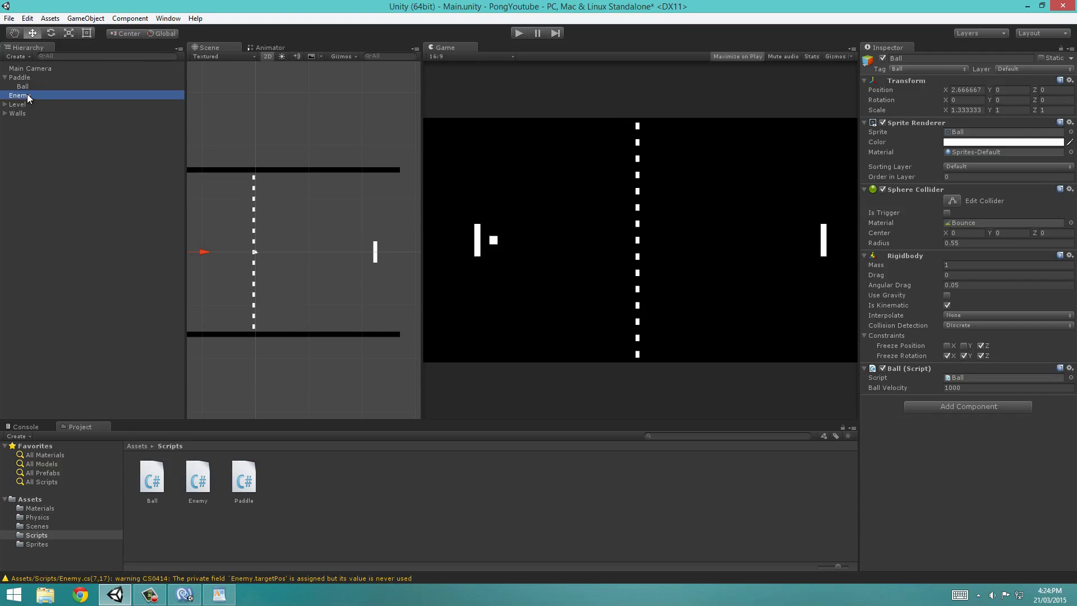
left_click(975, 89)
left_click(976, 90)
key("BackSpace")
key("BackSpace")
key("BackSpace")
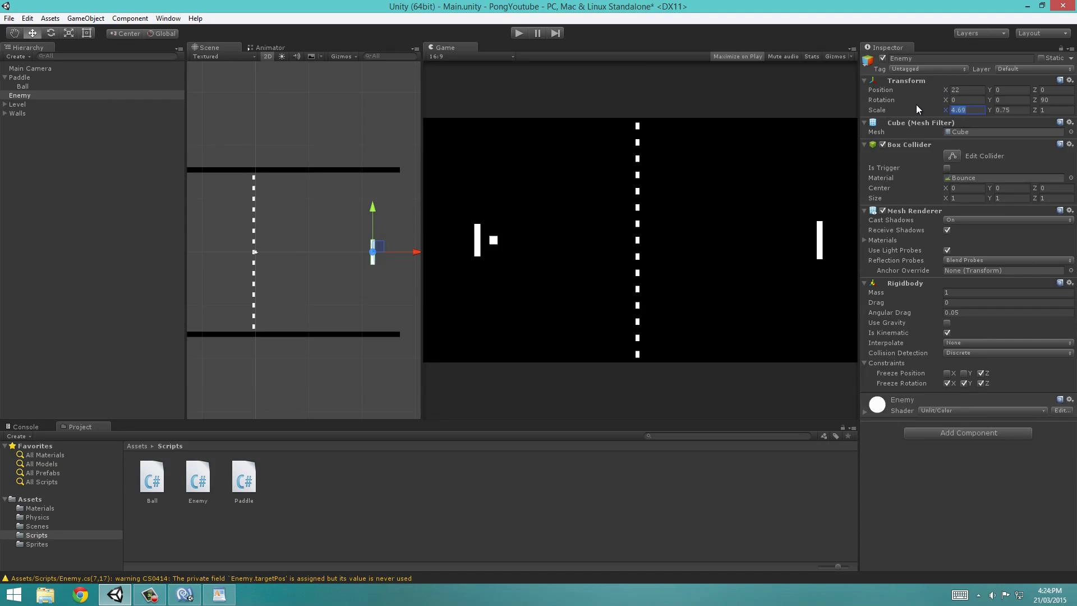
type("4")
key("Tab")
mouse_move(185, 593)
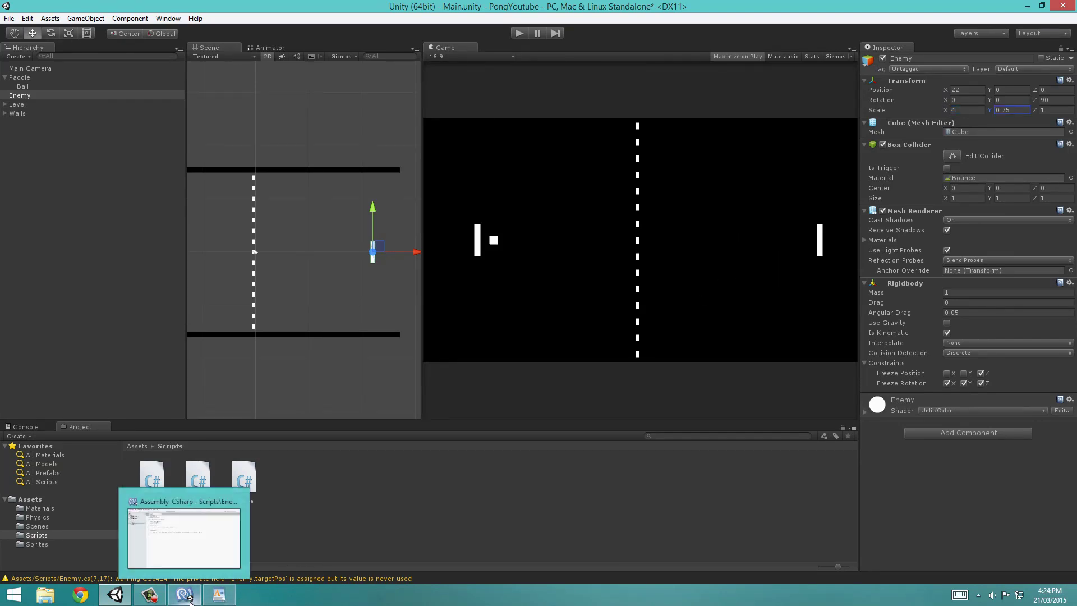
left_click(240, 519)
- Write line 18 as gameObject.transform.position = new Vector3(20, targetPos.y, 0); in Update
left_click(274, 248)
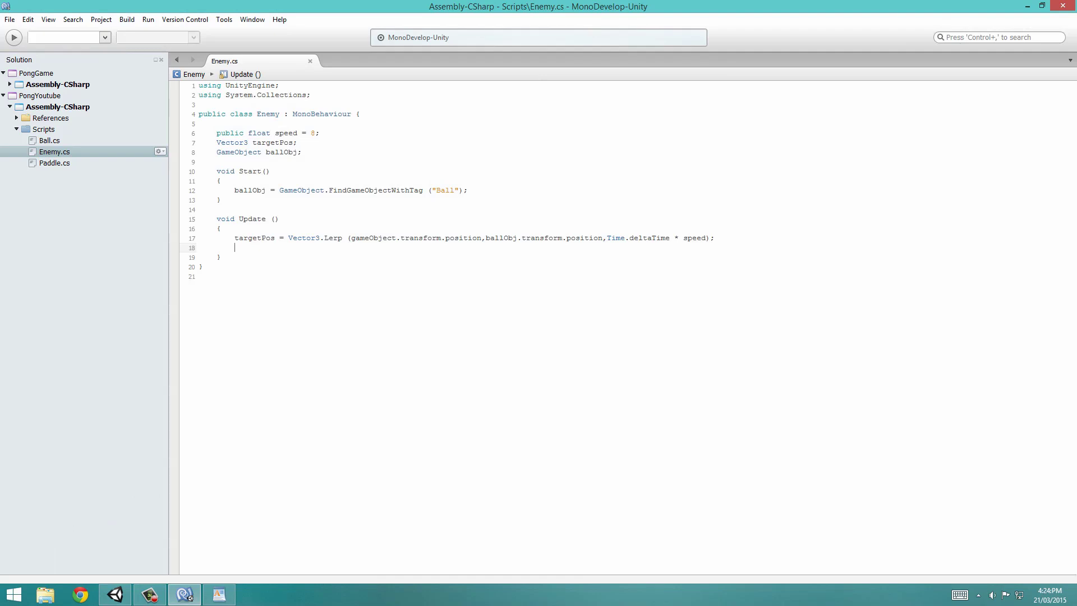
type("gameObject.tr")
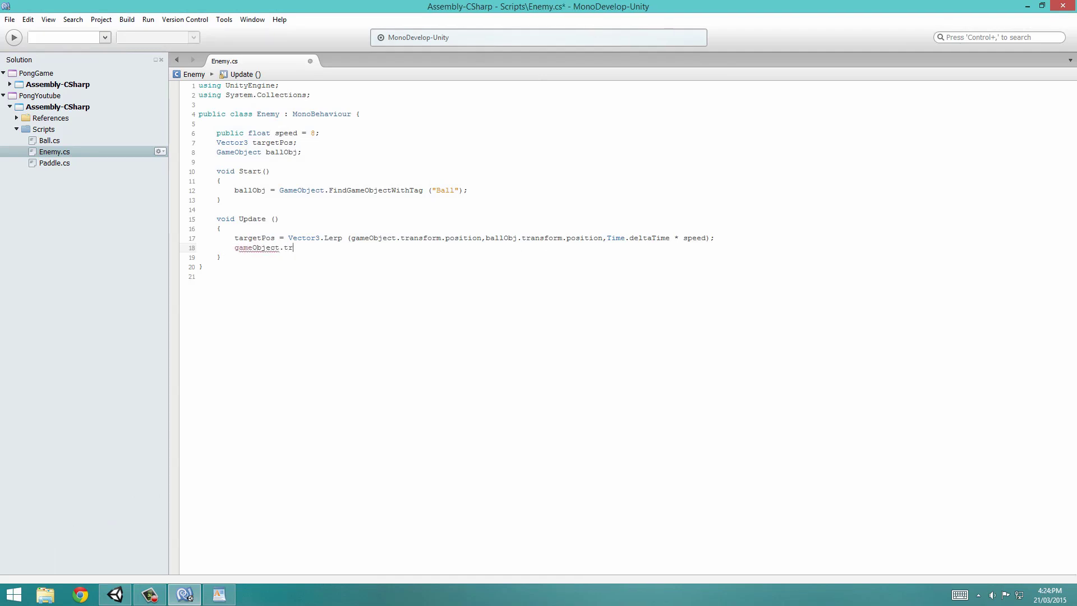
type("ansform.position = ne")
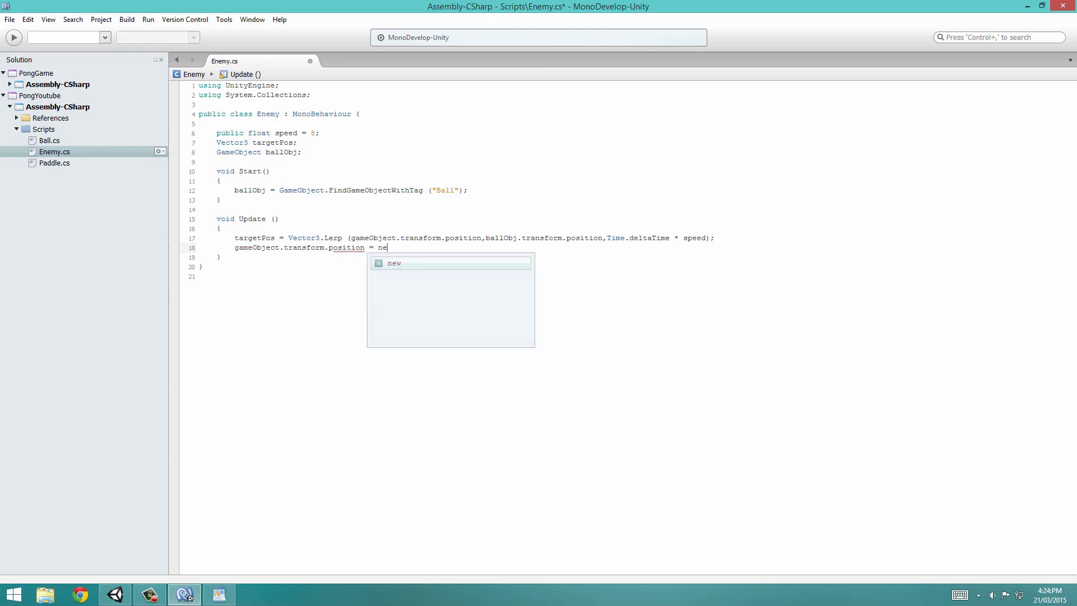
type("w Vector3")
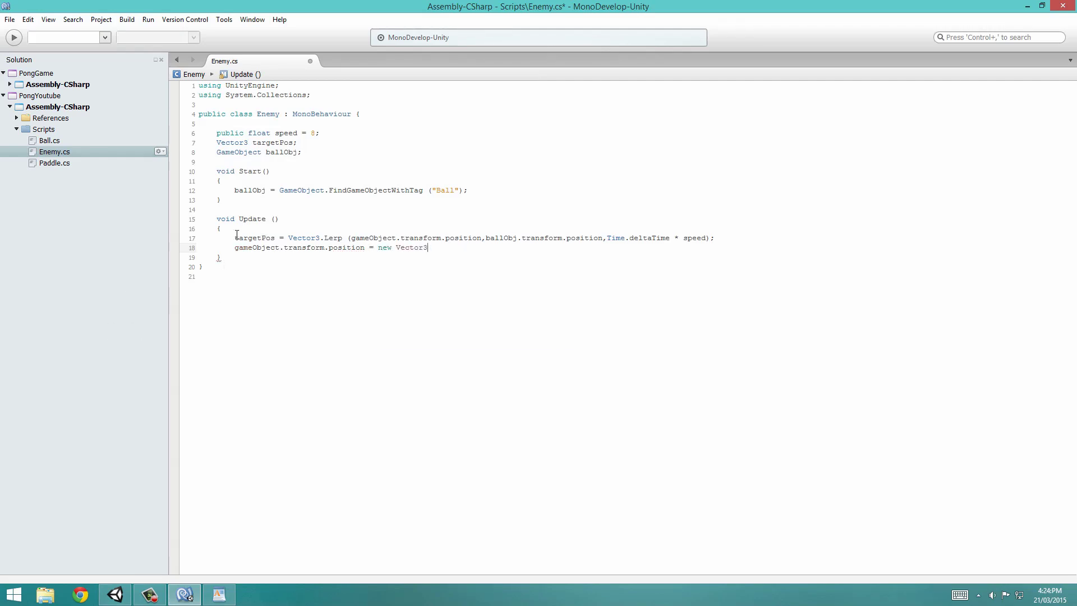
left_click_drag(235, 248, 375, 247)
left_click(451, 249)
type("(")
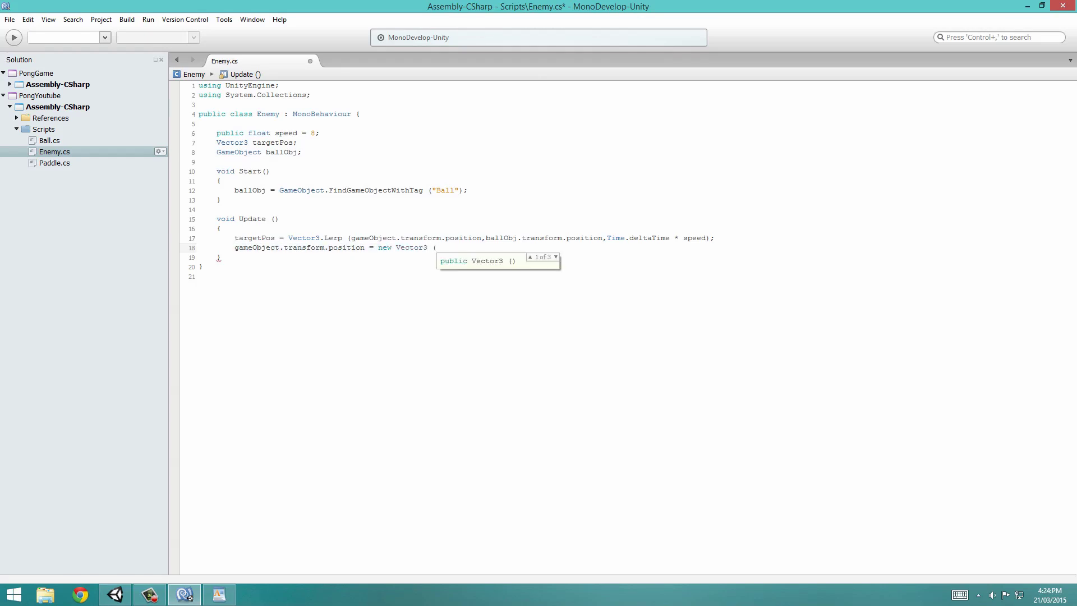
type(");")
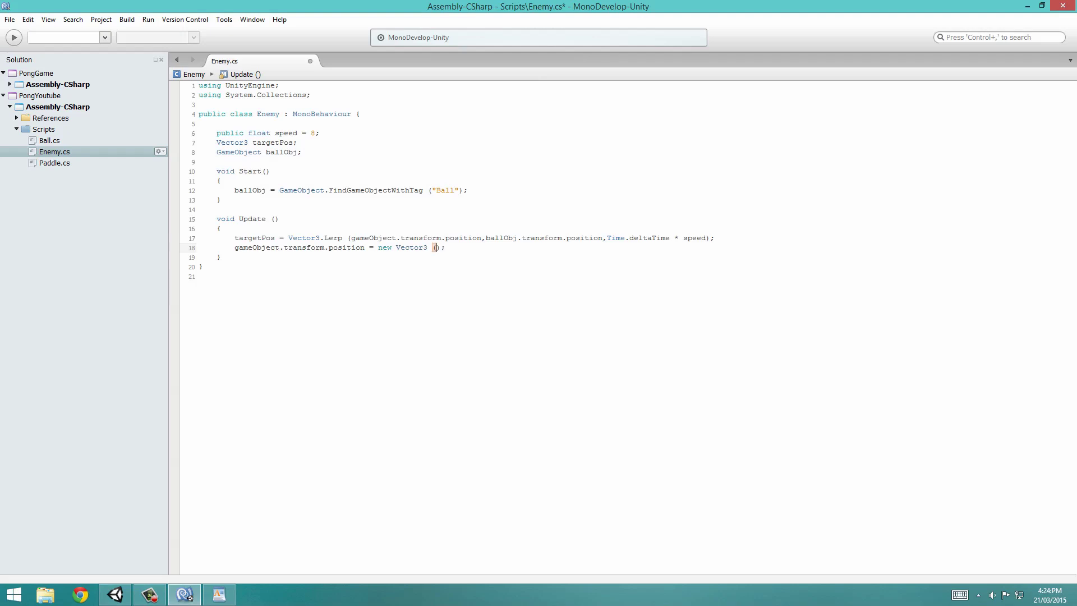
type("20")
type(",ta")
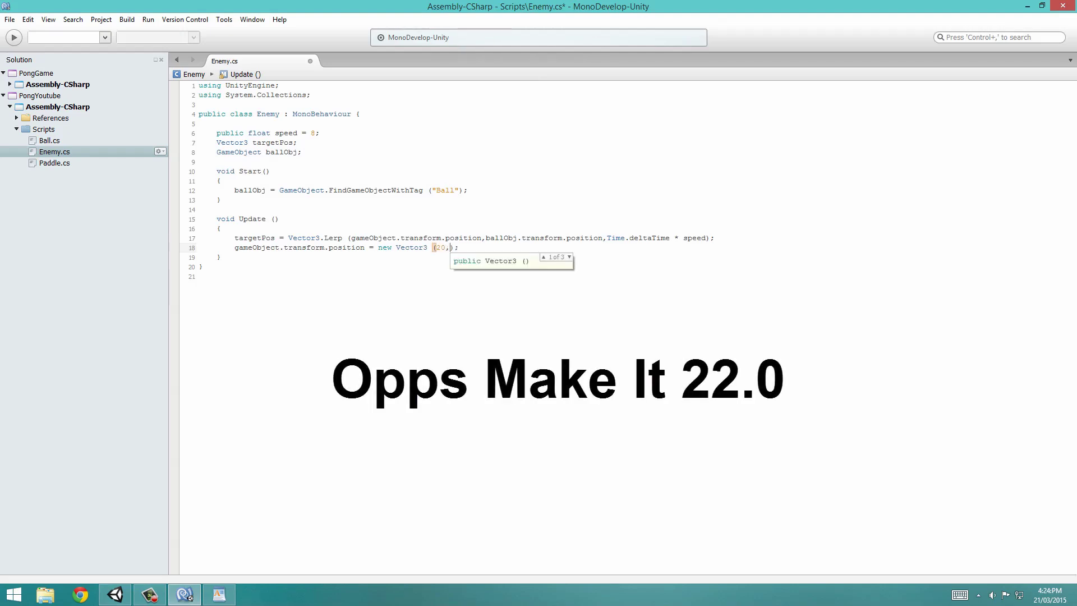
type("r")
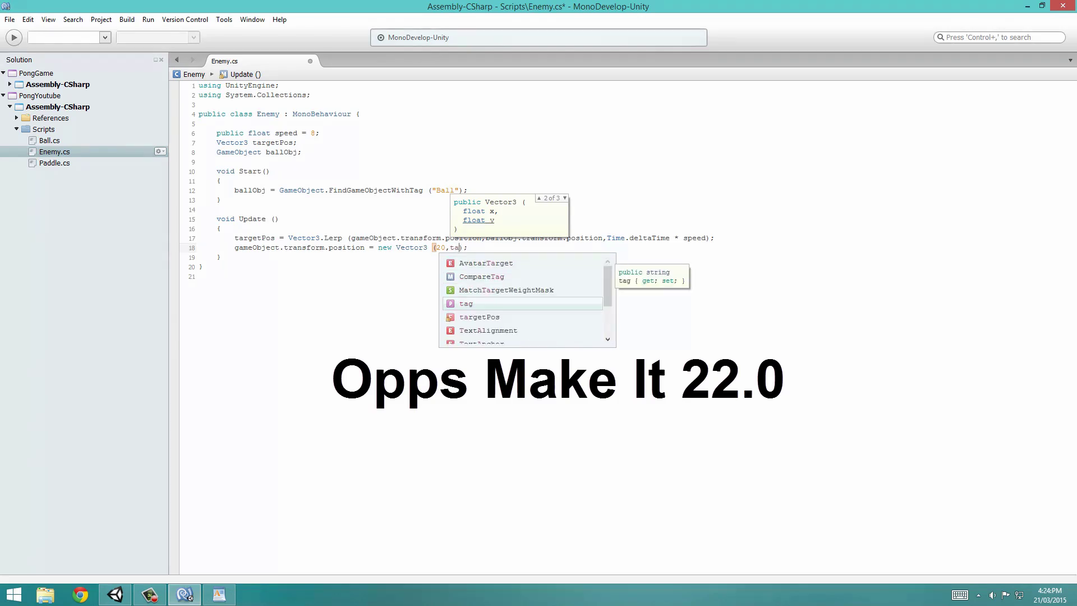
type("getPos")
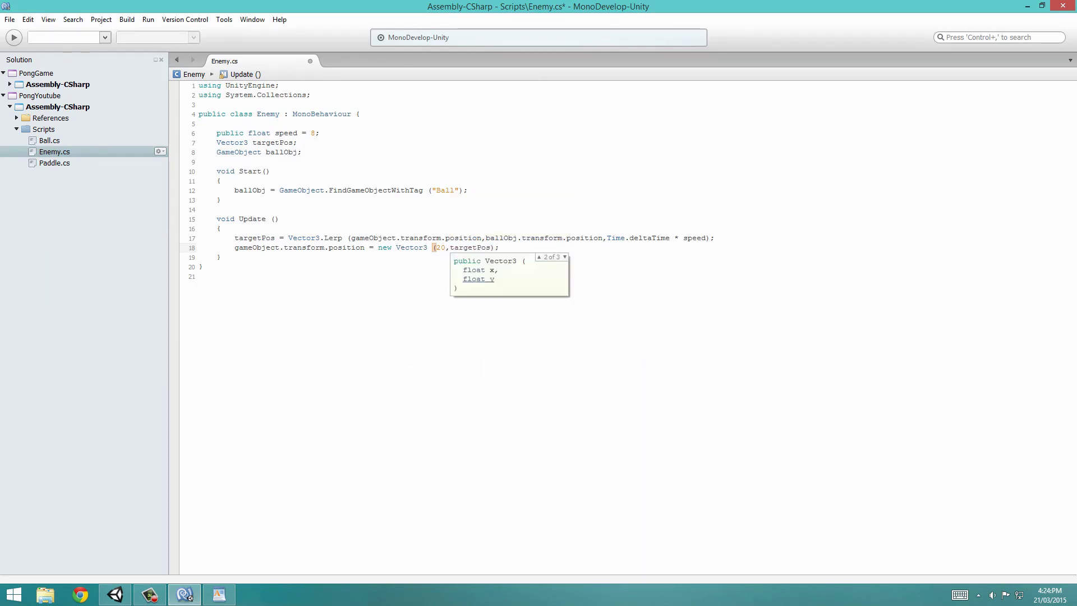
type(".y")
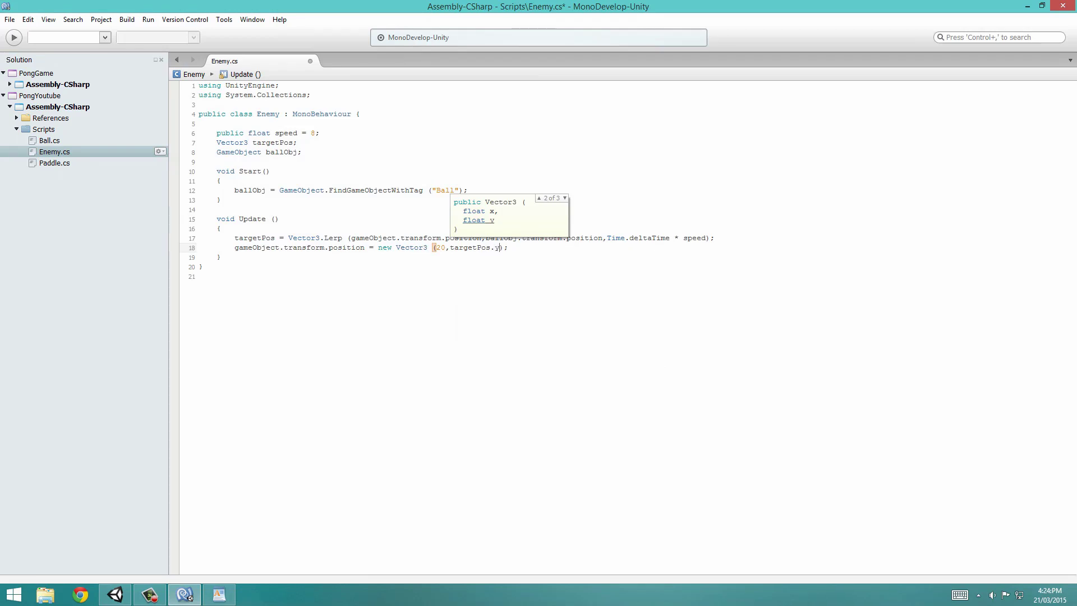
type(",0)")
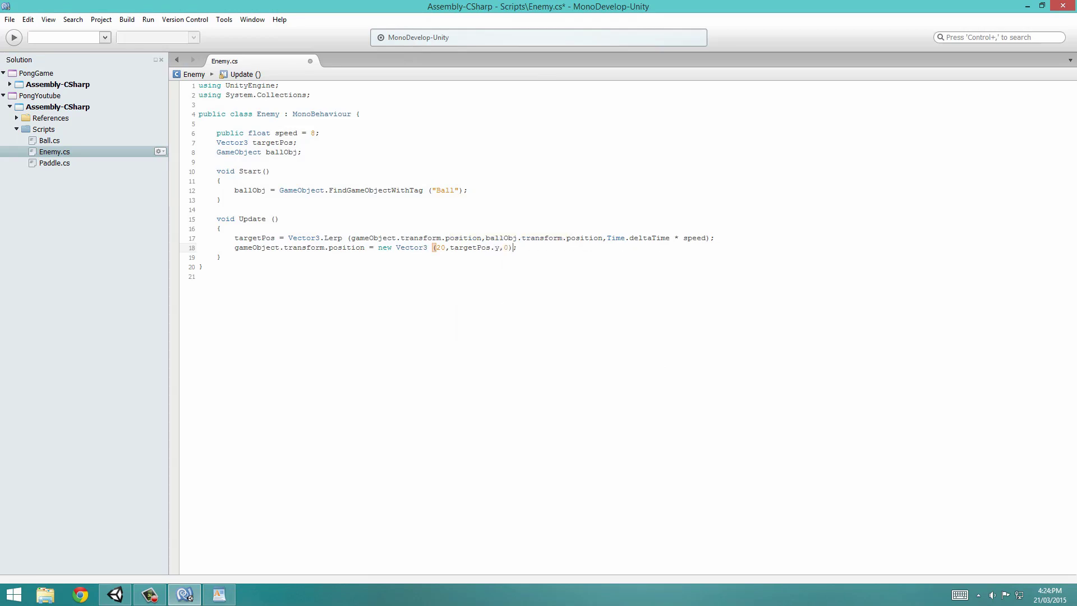
type("s")
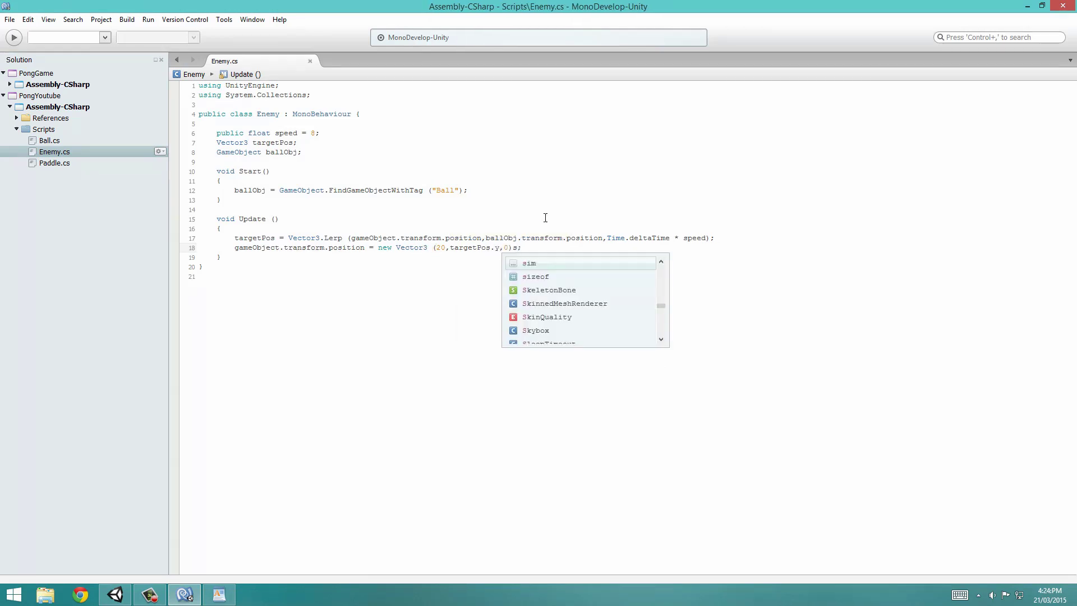
key("BackSpace")
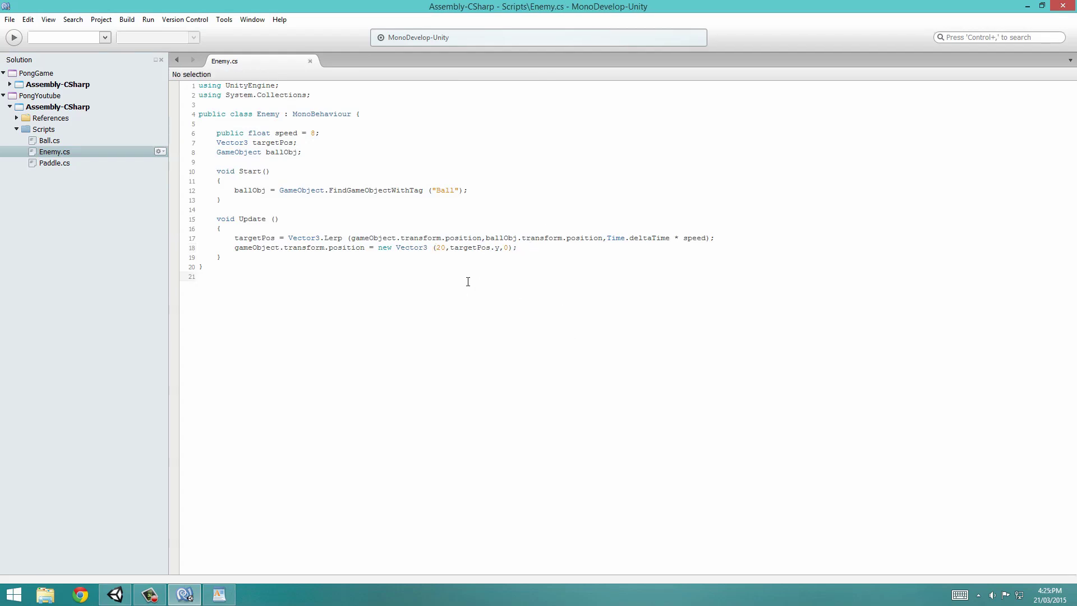
left_click_drag(200, 113, 296, 274)
- Back in Unity, check the console for errors and save the project via File > Save Project
left_click(296, 274)
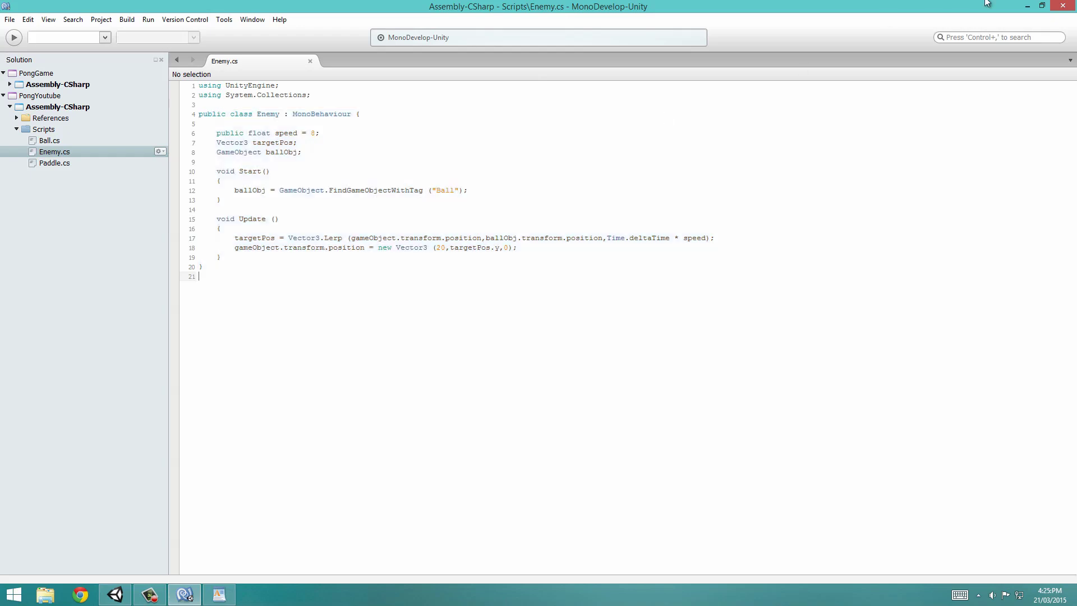
left_click(1023, 5)
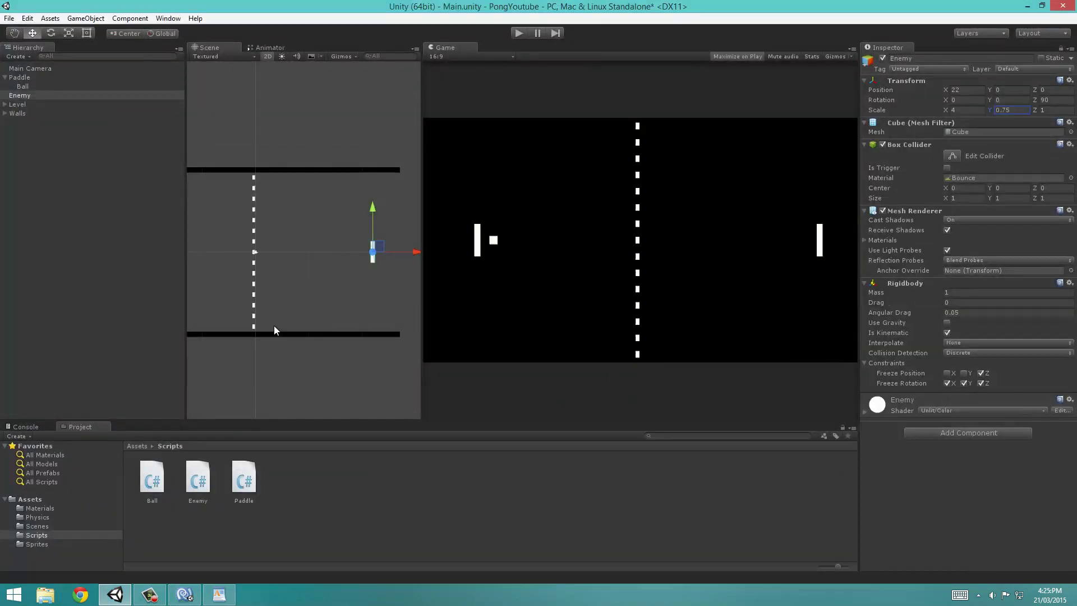
left_click(25, 427)
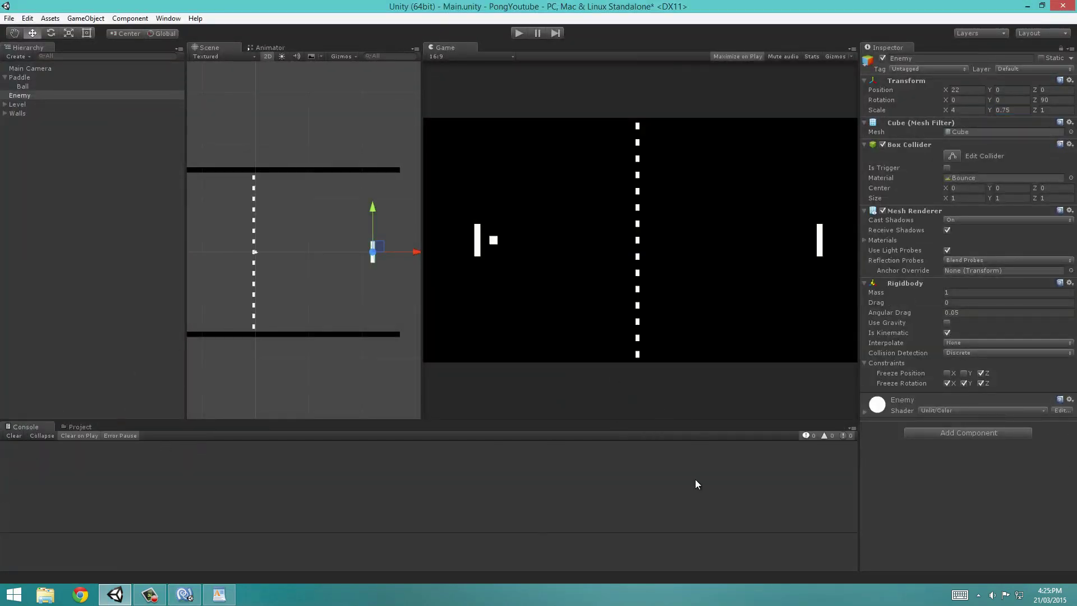
left_click(8, 18)
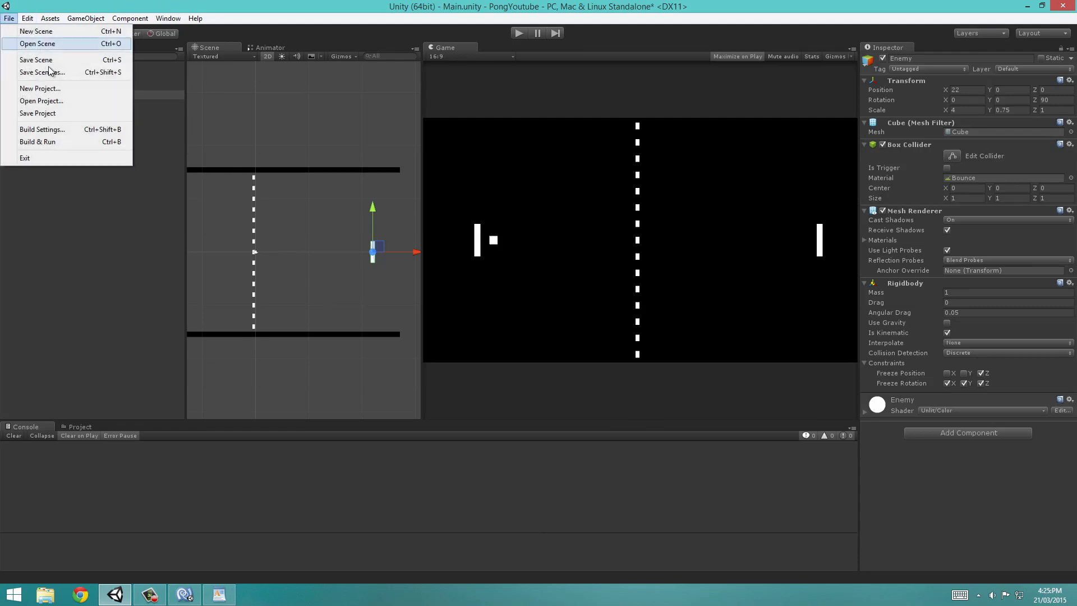
left_click(76, 113)
- Drag the Enemy script from the Scripts folder onto the Enemy paddle's Inspector
left_click(79, 427)
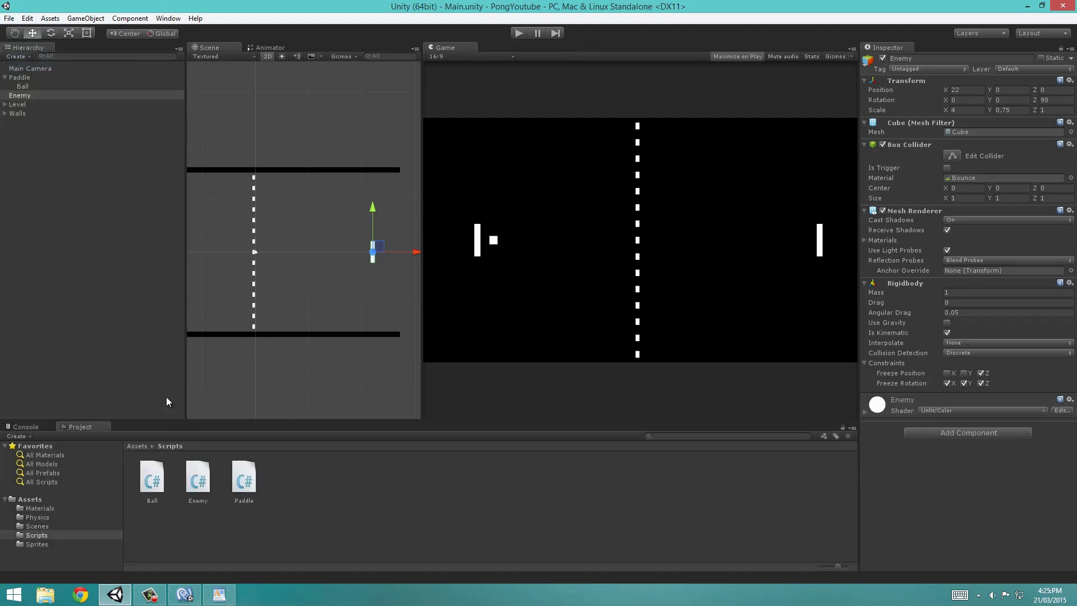
left_click(14, 96)
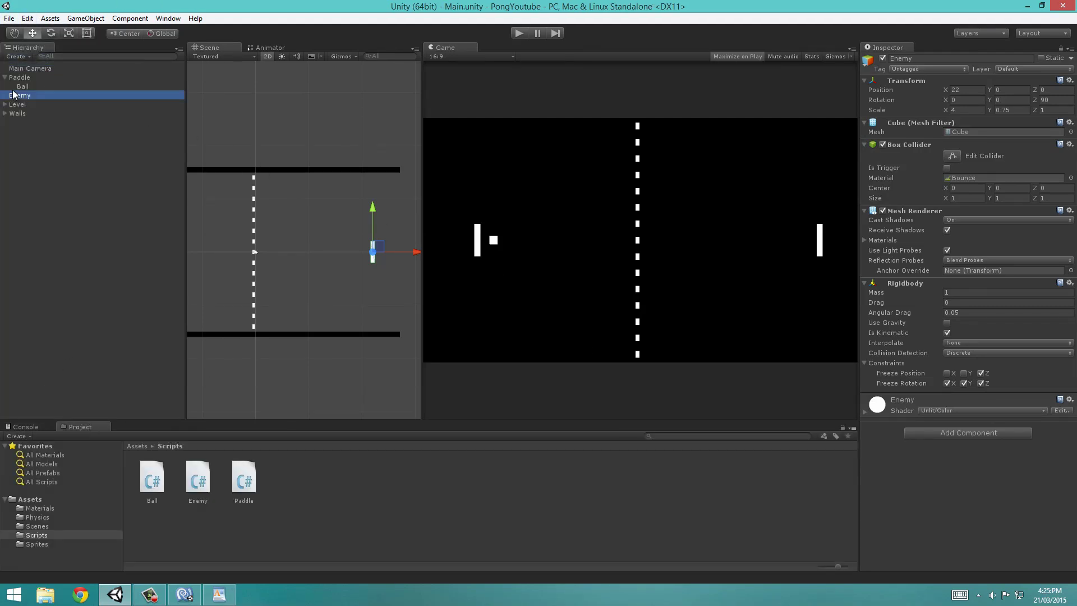
left_click_drag(198, 481, 254, 490)
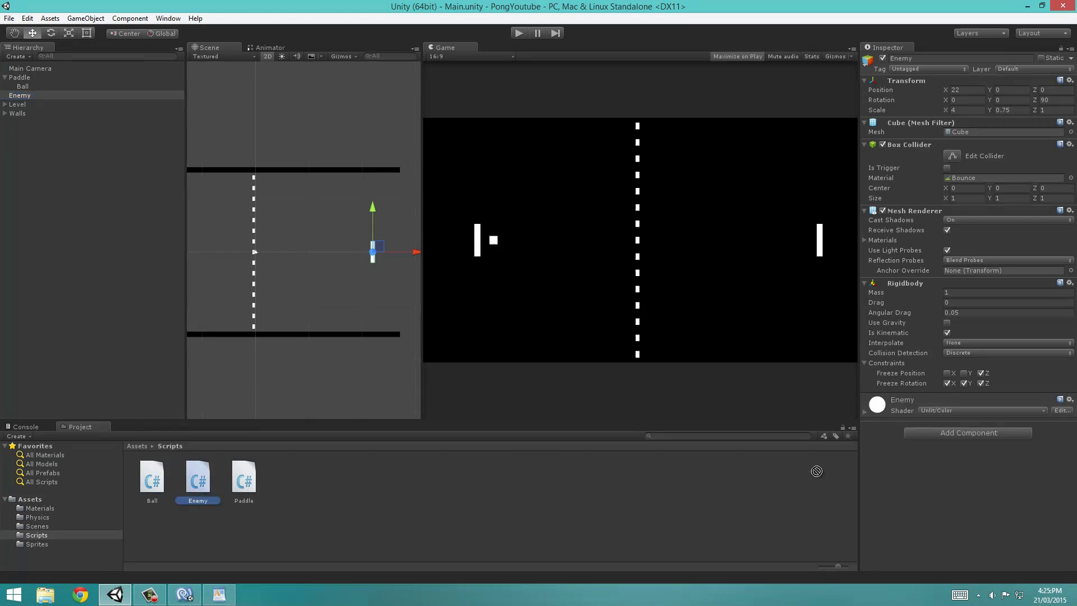
left_click_drag(816, 471, 957, 483)
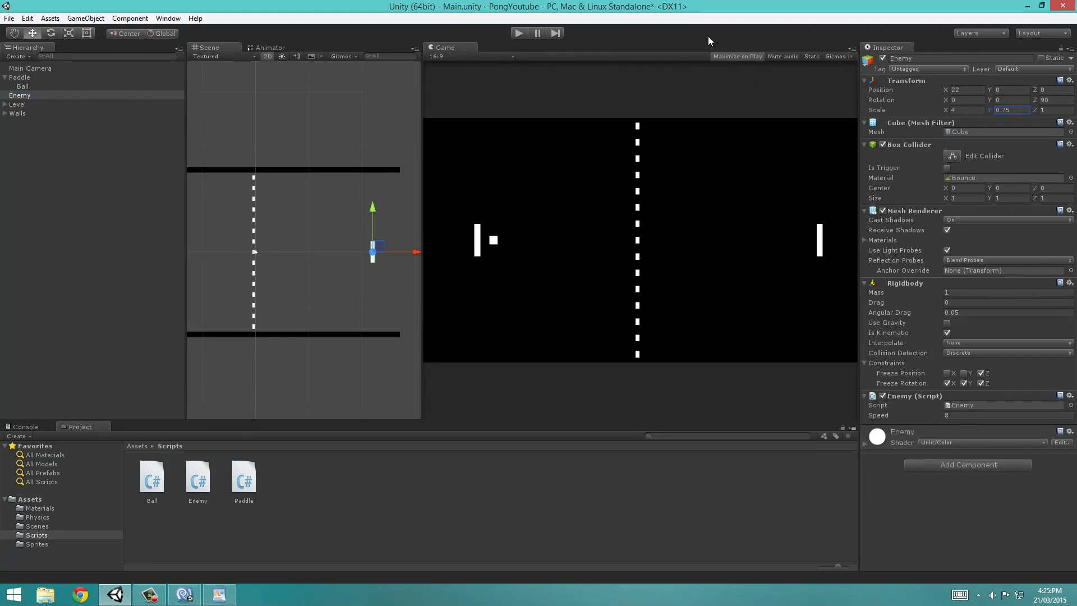
- Play the game, launch the ball with Space and steer the left paddle with the arrow keys
left_click(519, 33)
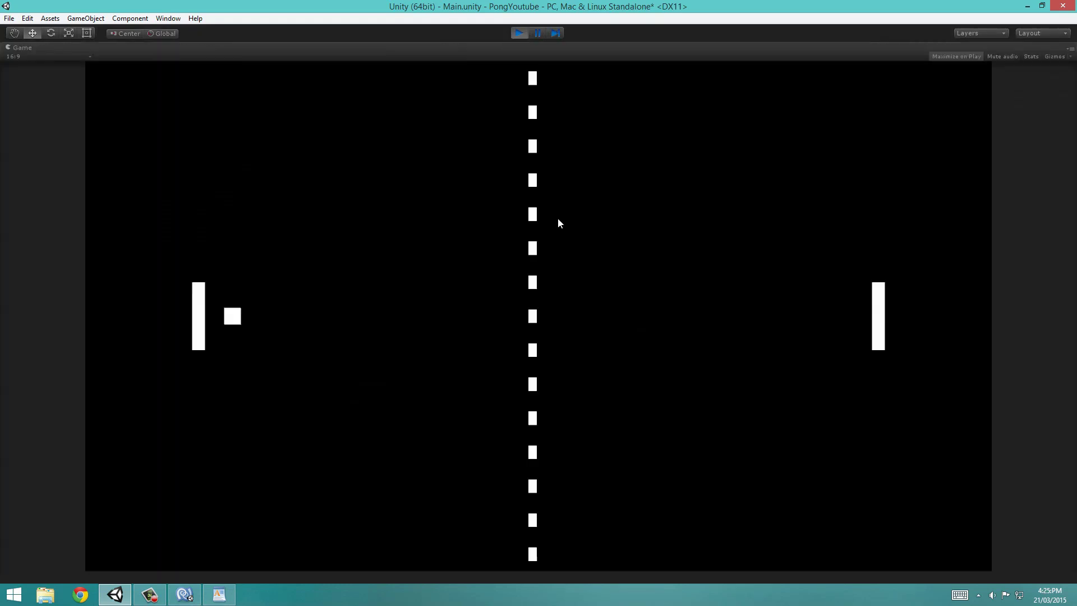
key("Up")
key("Down")
key("Up")
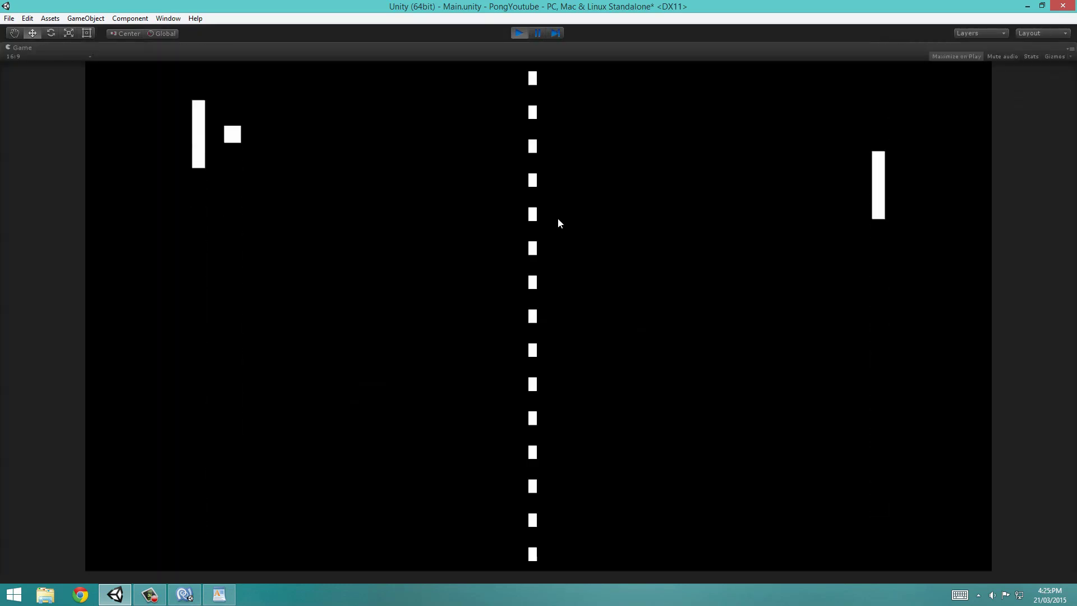
key("Down")
key("Up")
key("Down")
key("Up")
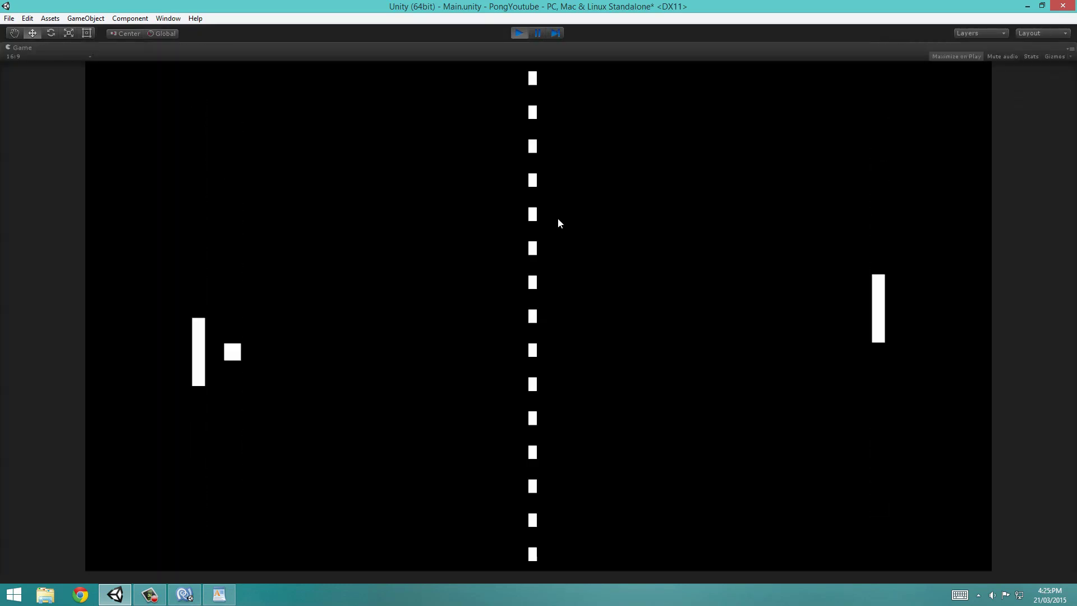
key("space")
key("Up")
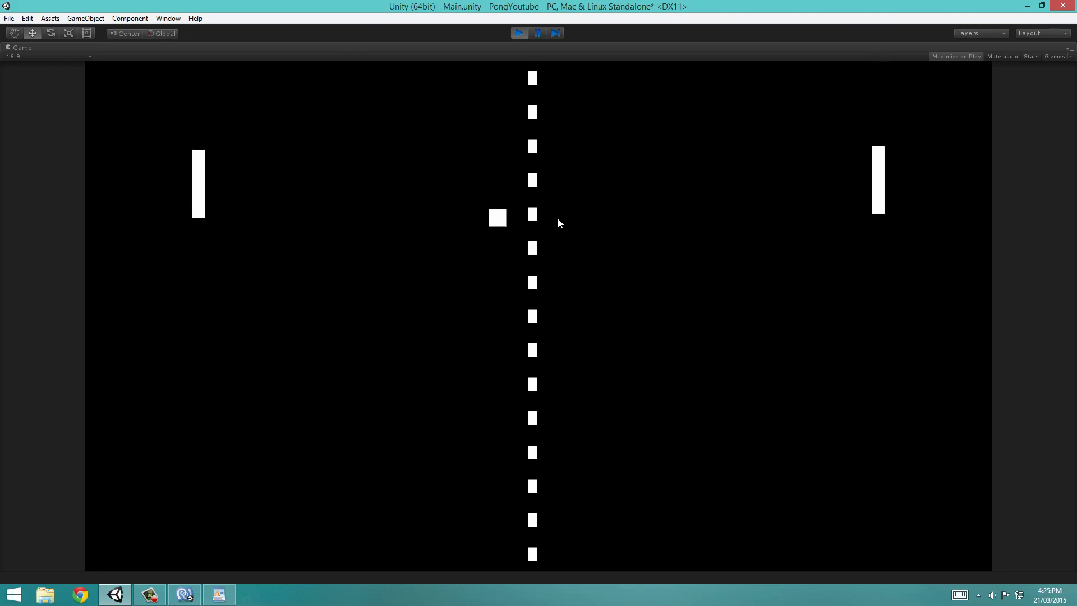
key("Down")
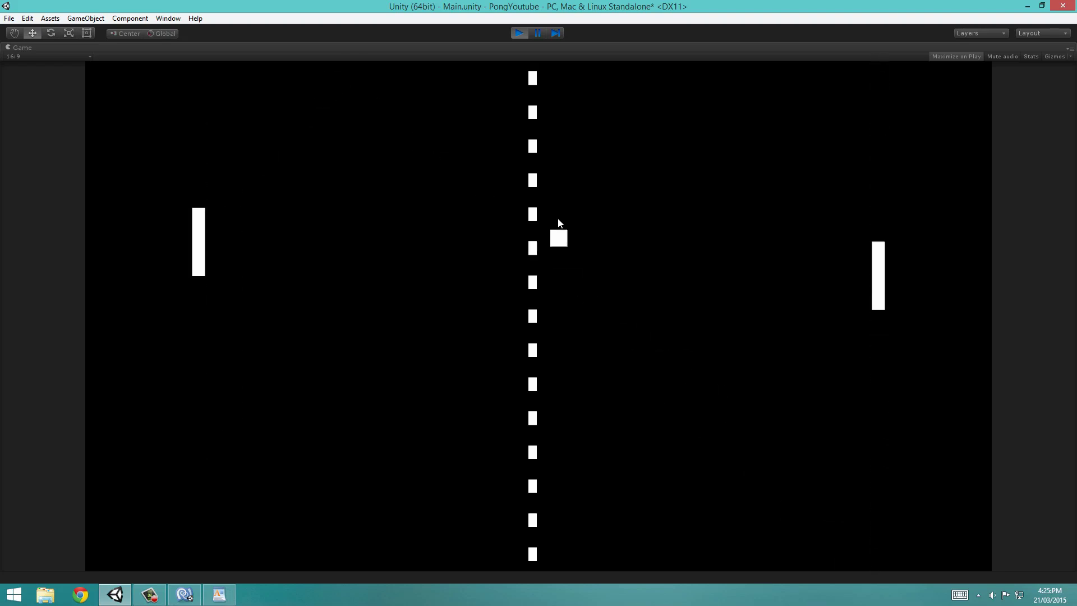
key("Up")
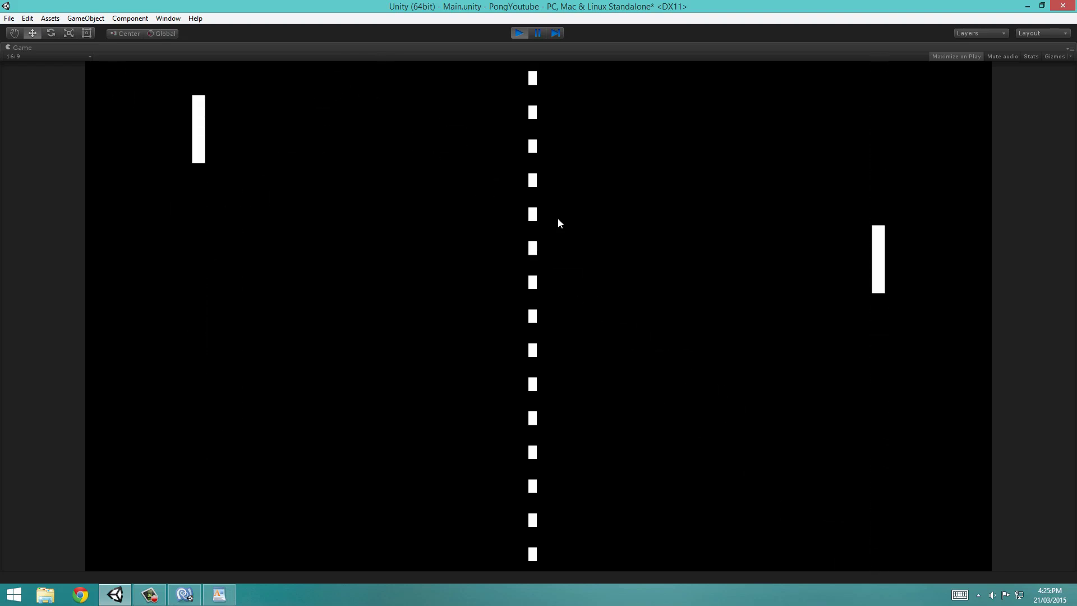
- Restart Play and rally using W/S, watching the right paddle track the ball's height
left_click(523, 34)
left_click(523, 33)
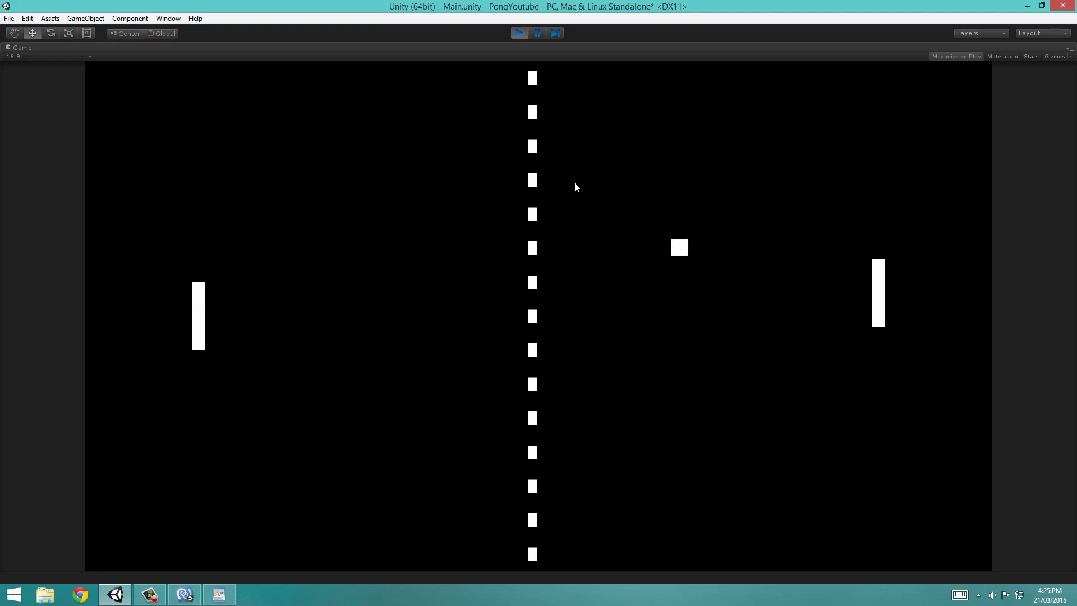
key("s")
key("w")
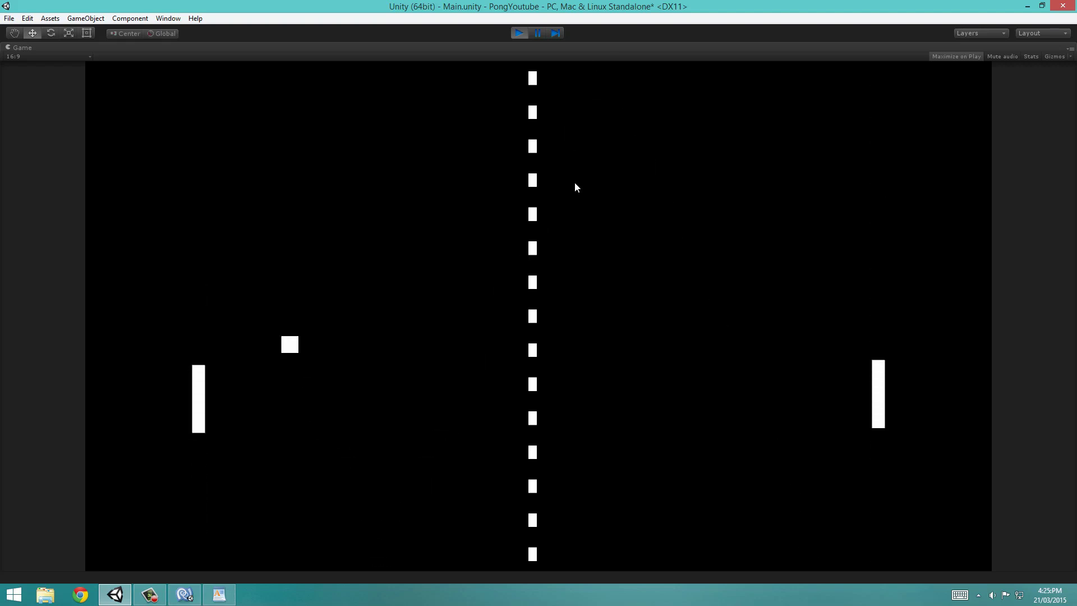
key("s")
key("s")
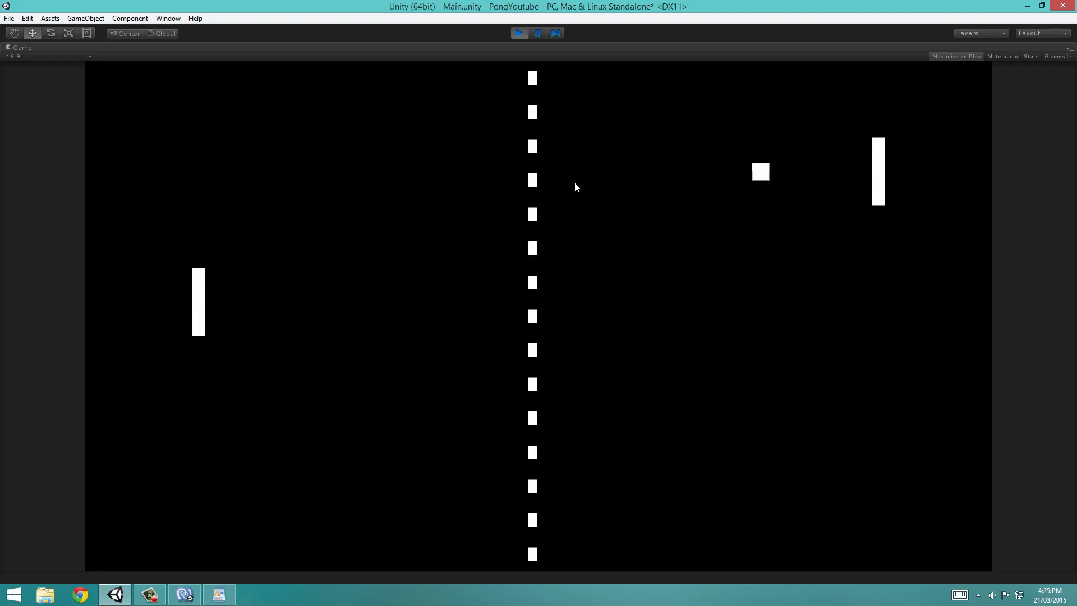
key("w")
key("w")
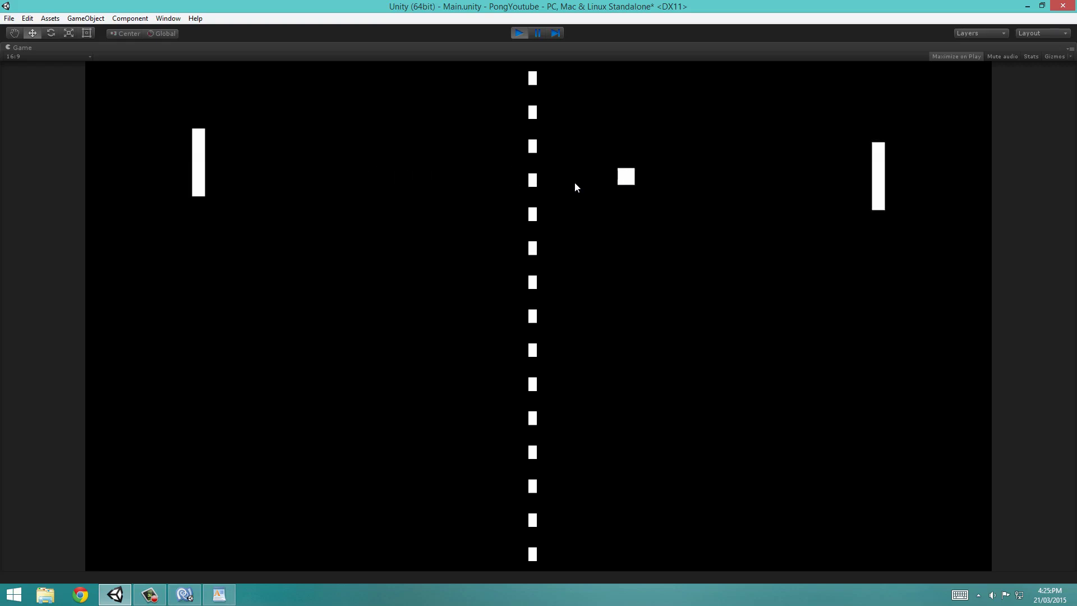
key("s")
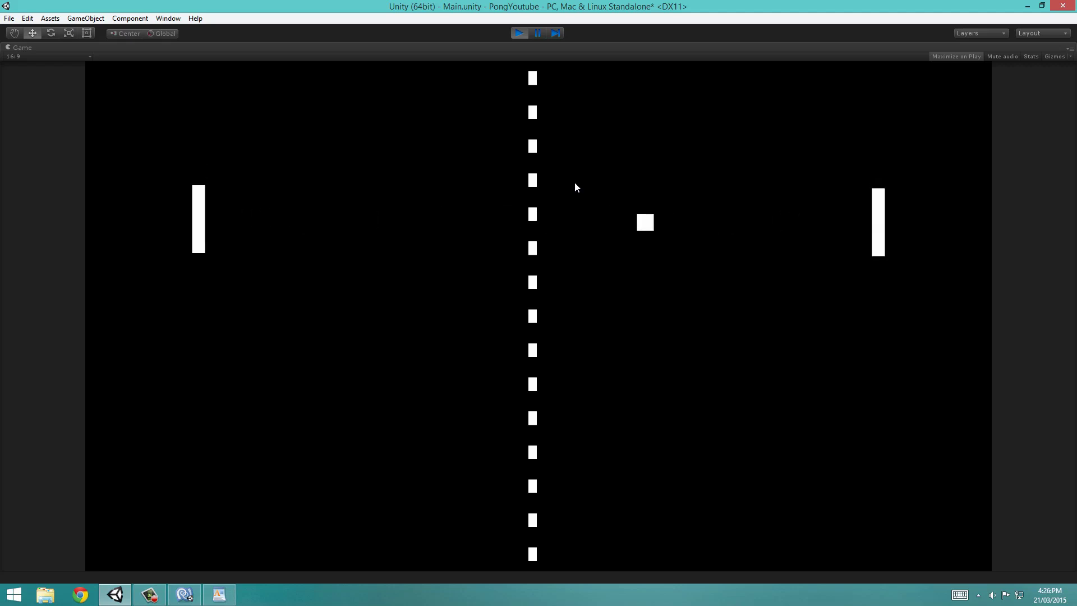
key("s")
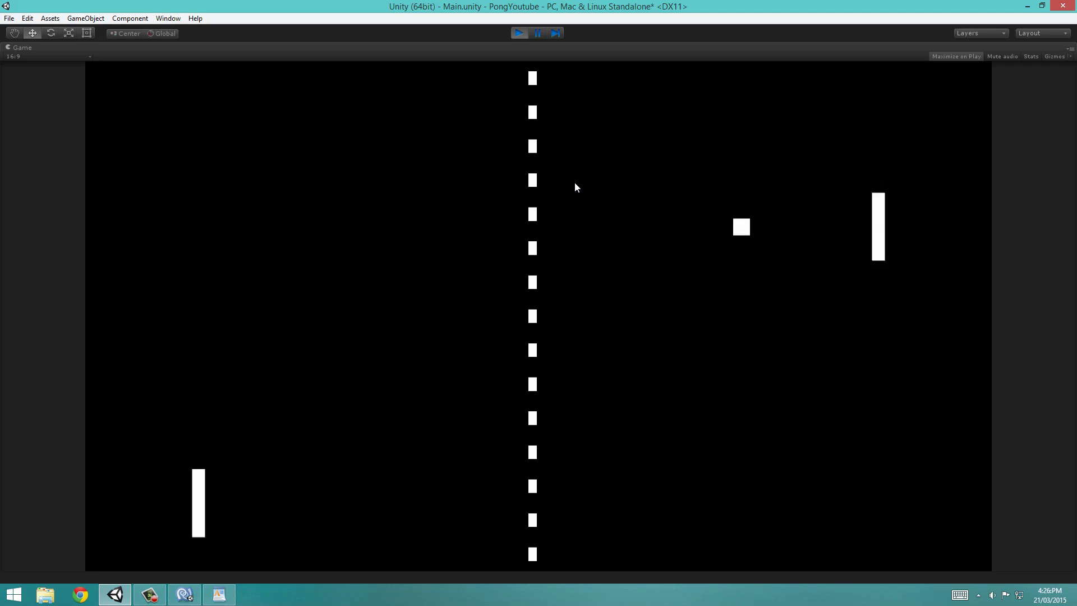
key("w")
key("w")
key("s")
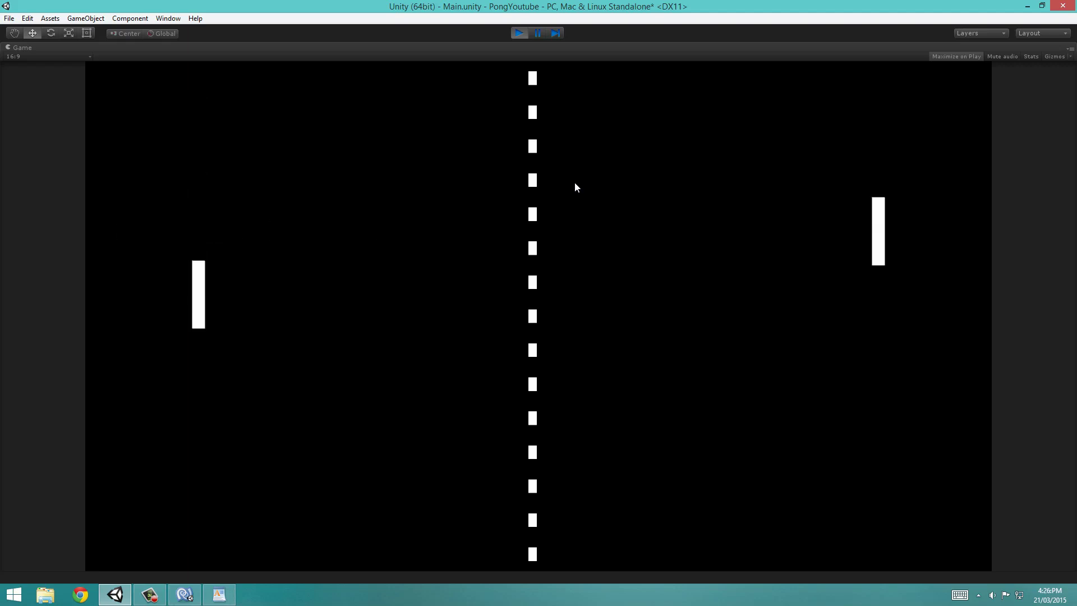
left_click(518, 33)
left_click(518, 33)
key("s")
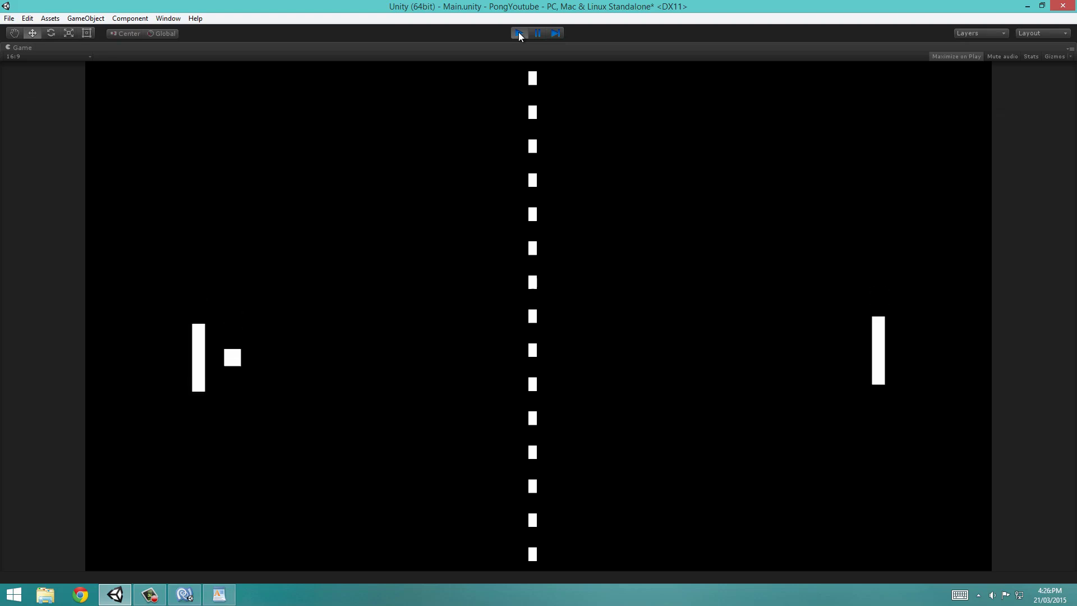